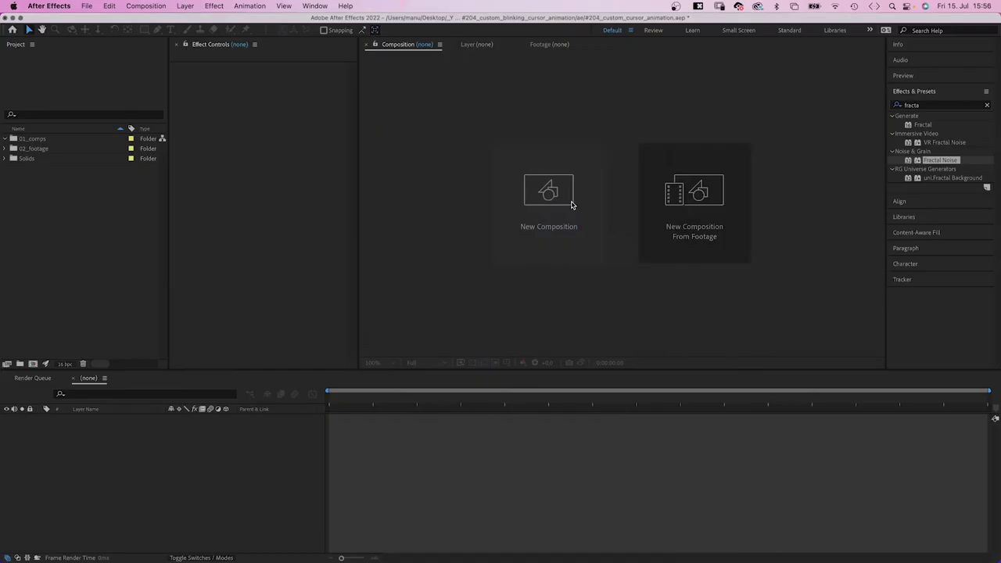
- Create a new composition named typewriter and move it into the 01_comps folder
{"action": "left_click", "coordinate": [571, 205]}
{"action": "type", "text": "typewriter"}
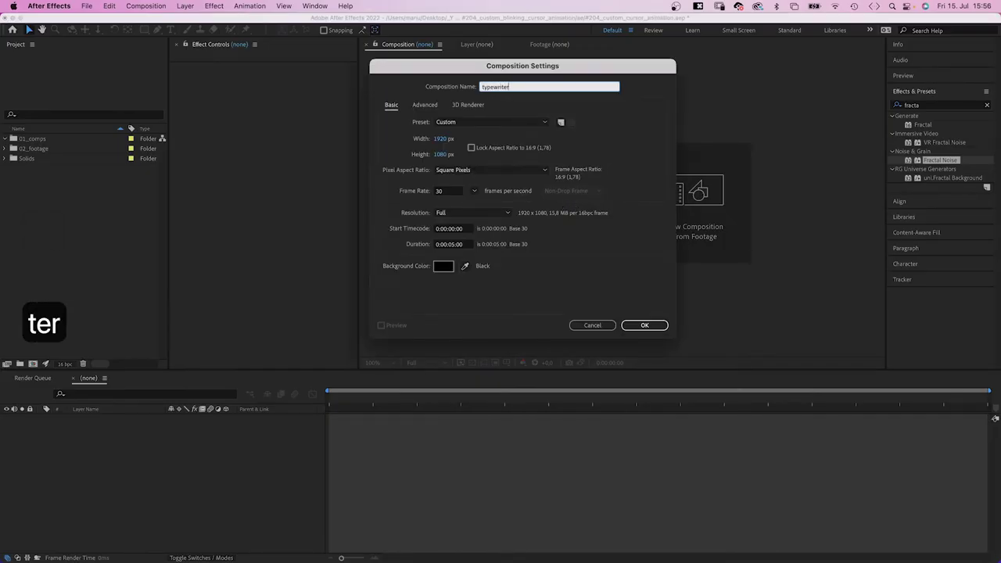
{"action": "key", "text": "Return"}
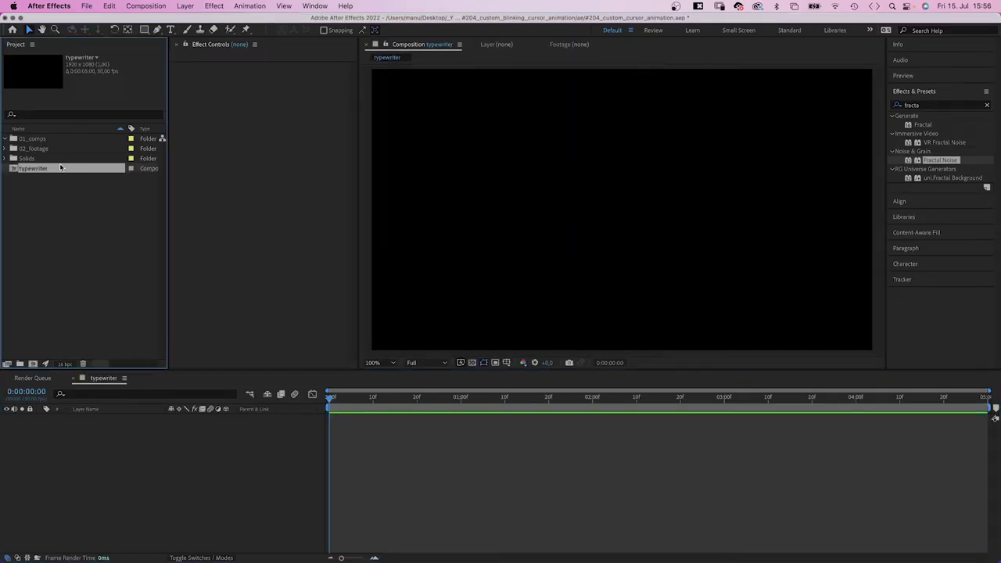
{"action": "left_click_drag", "start_coordinate": [36, 169], "coordinate": [68, 141]}
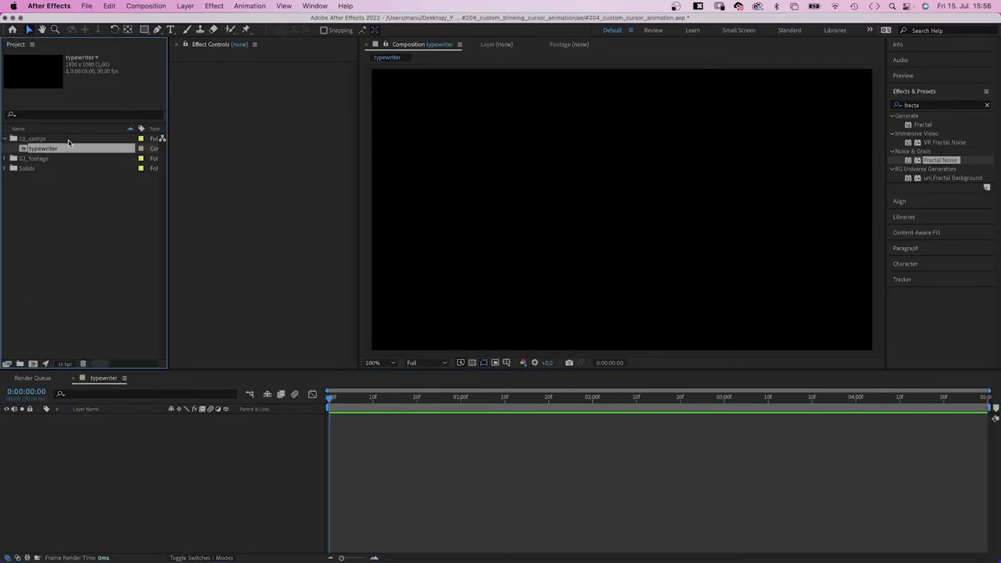
- Add a white text layer reading 'typewriter' to the composition
{"action": "left_click", "coordinate": [170, 28]}
{"action": "left_click", "coordinate": [453, 225]}
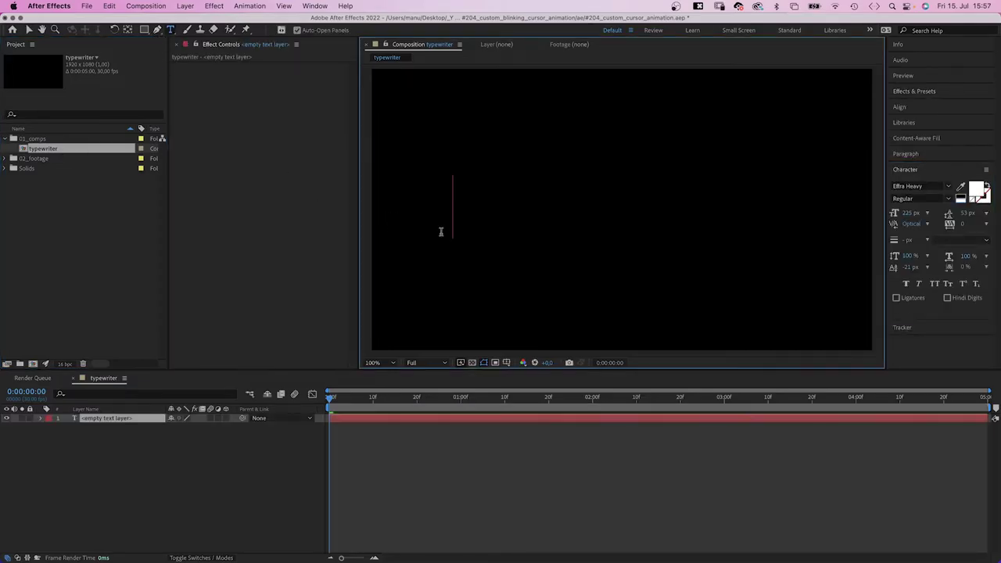
{"action": "type", "text": "type"}
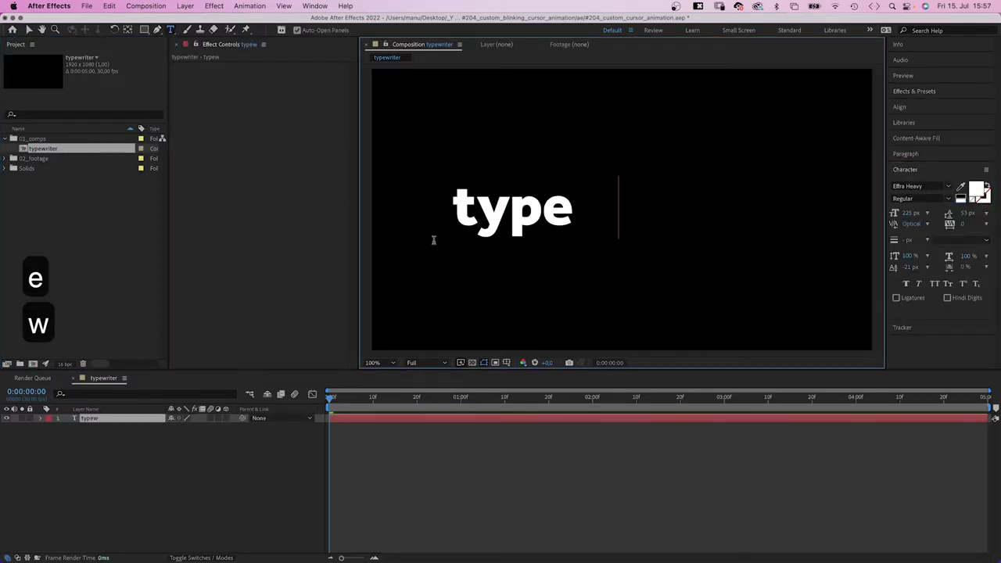
{"action": "type", "text": "writer"}
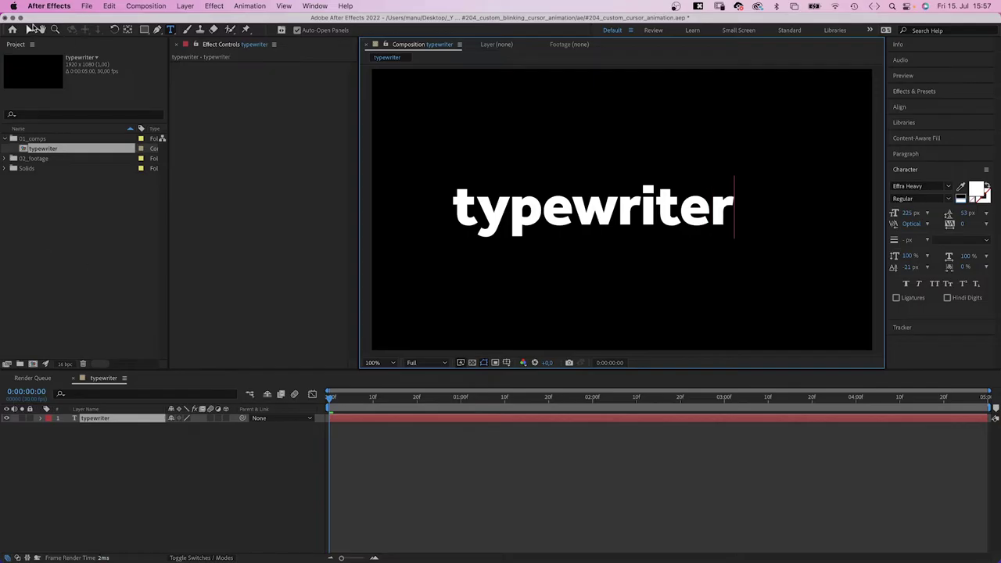
{"action": "left_click", "coordinate": [29, 29]}
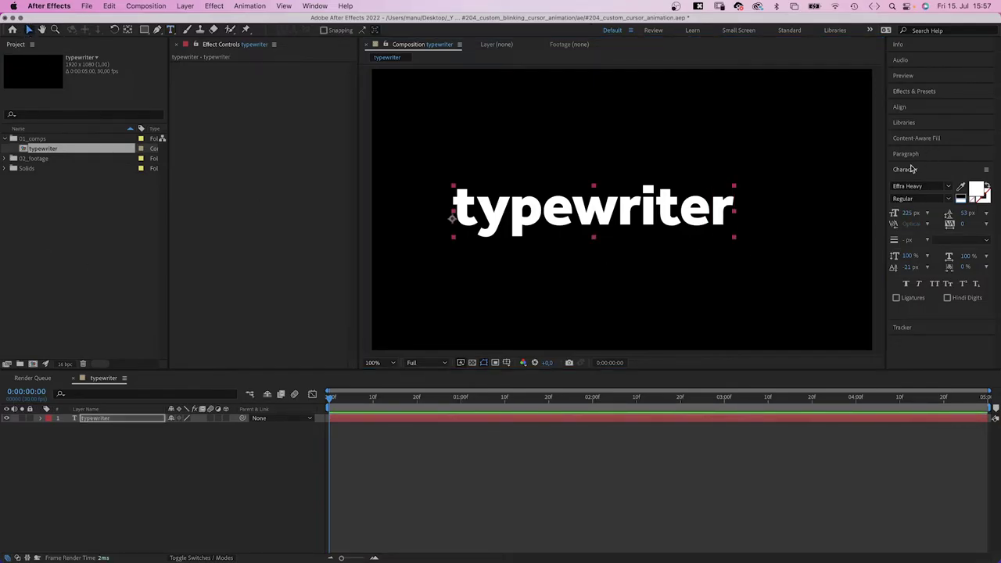
{"action": "left_click", "coordinate": [907, 154]}
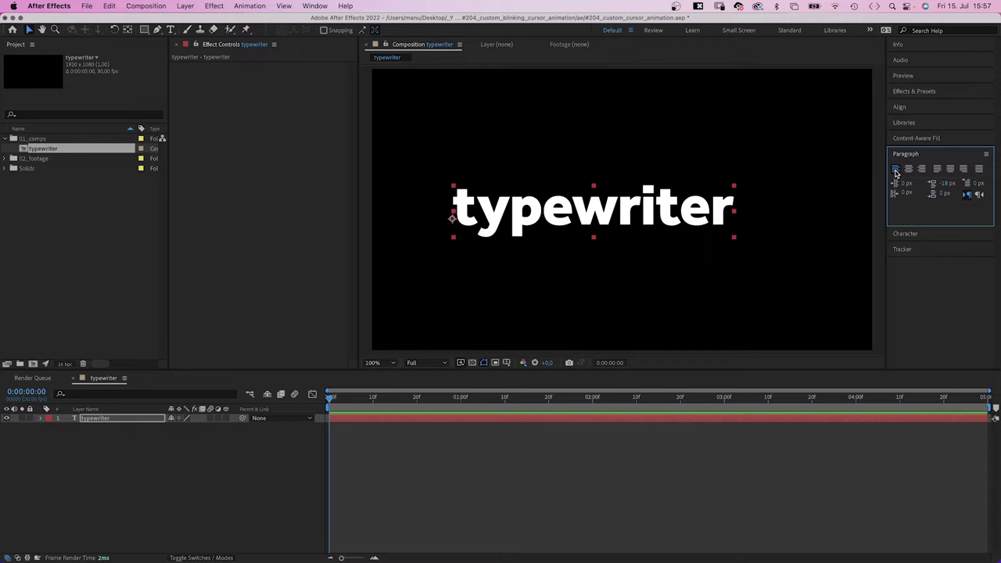
{"action": "left_click", "coordinate": [909, 155]}
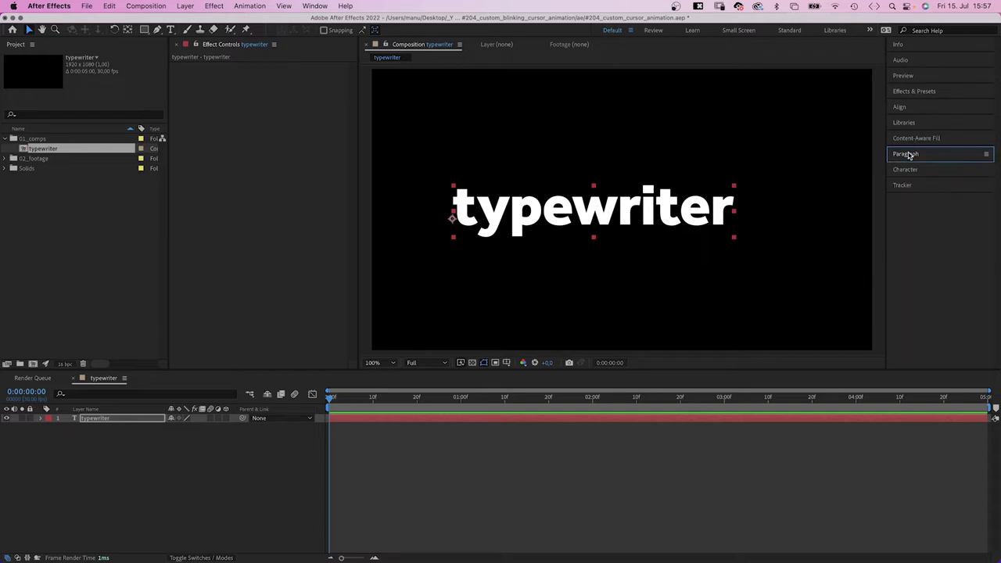
- Add a Scale text animator to the typewriter layer with Scale set to 0%
{"action": "left_click", "coordinate": [41, 418]}
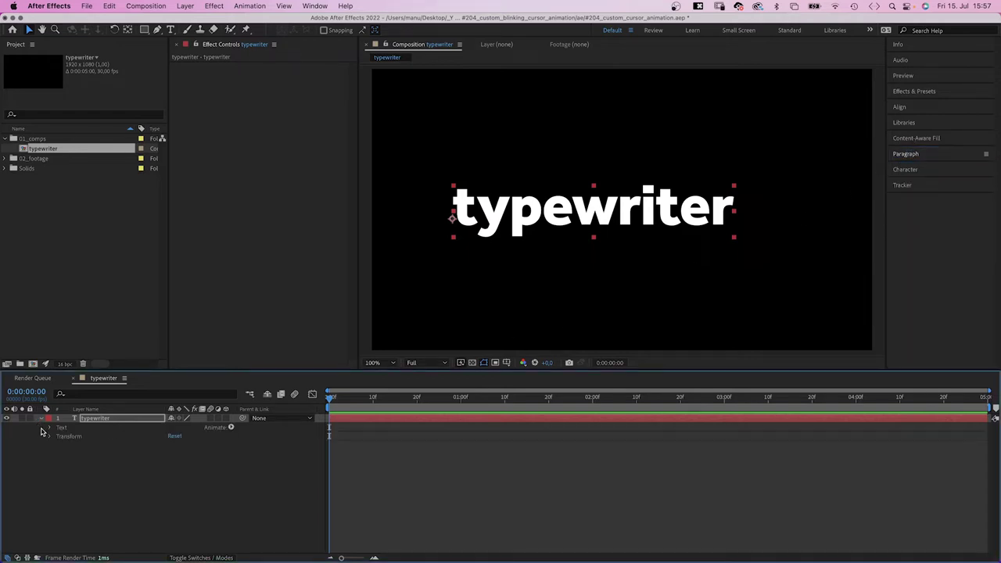
{"action": "left_click", "coordinate": [230, 427]}
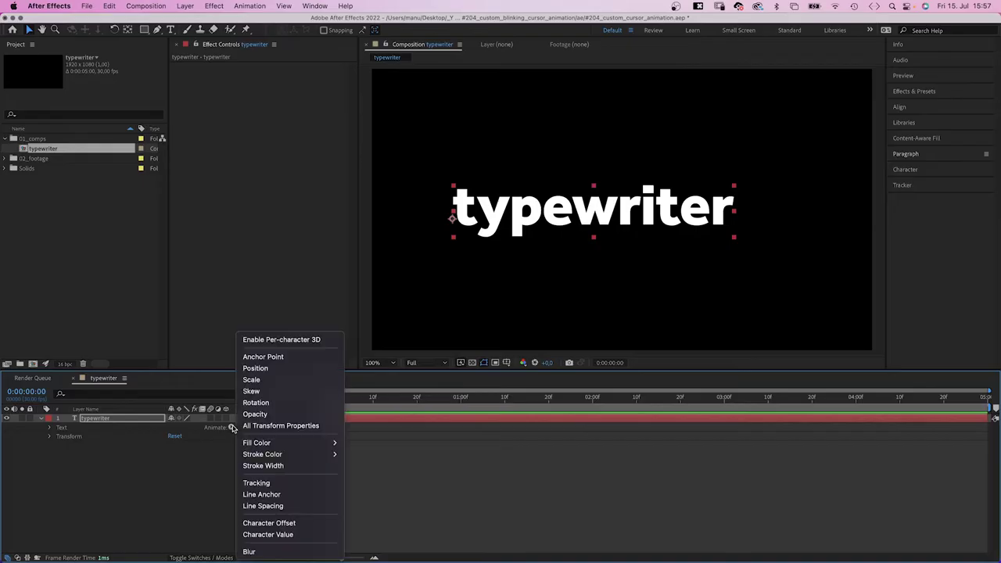
{"action": "left_click", "coordinate": [269, 383]}
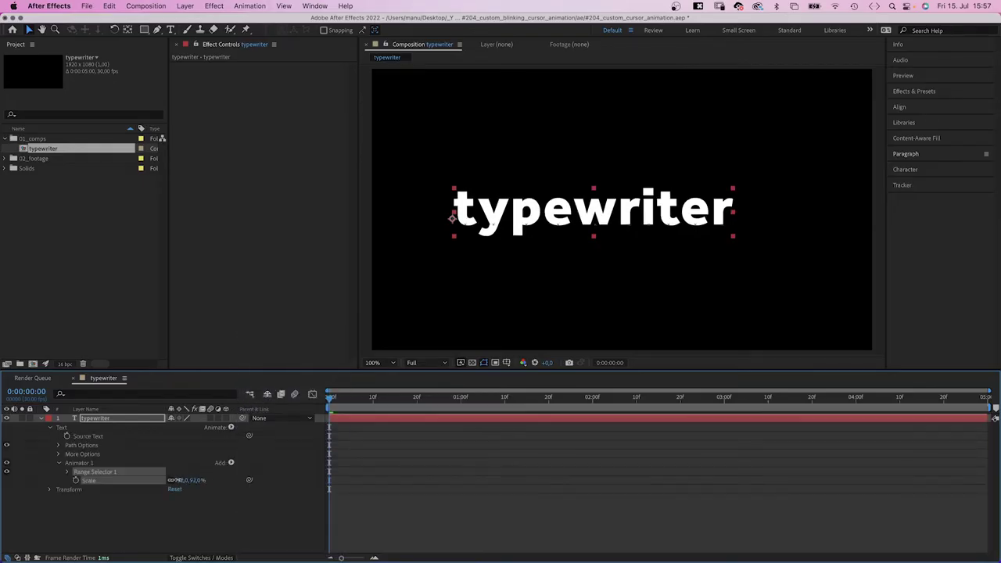
{"action": "left_click_drag", "start_coordinate": [184, 481], "coordinate": [174, 480]}
{"action": "left_click", "coordinate": [188, 479]}
{"action": "type", "text": "0"}
{"action": "left_click", "coordinate": [170, 517]}
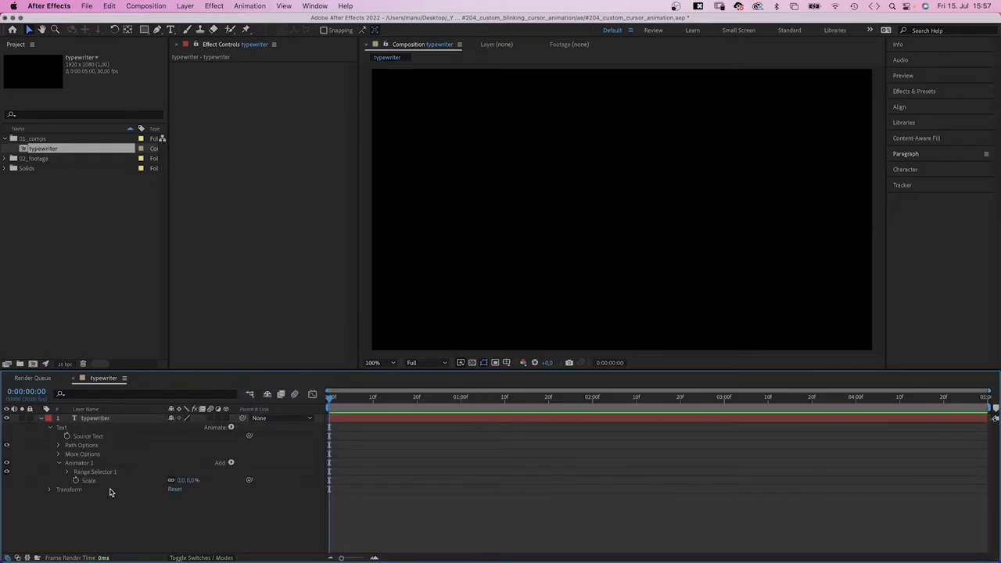
- Keyframe Range Selector Start at 0% at 0s and 100% at 1s
{"action": "left_click", "coordinate": [67, 472]}
{"action": "left_click", "coordinate": [85, 480]}
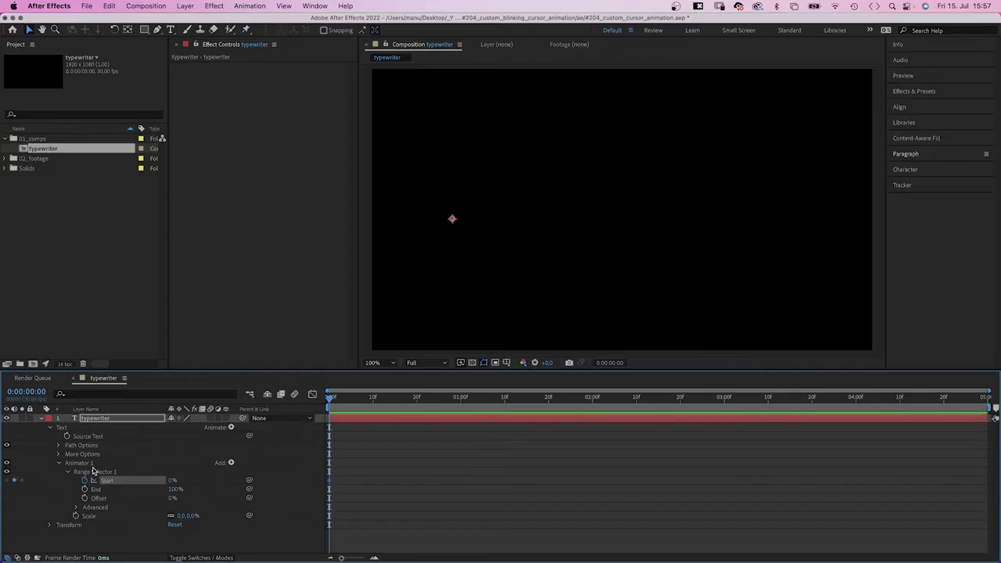
{"action": "left_click_drag", "start_coordinate": [447, 400], "coordinate": [460, 408]}
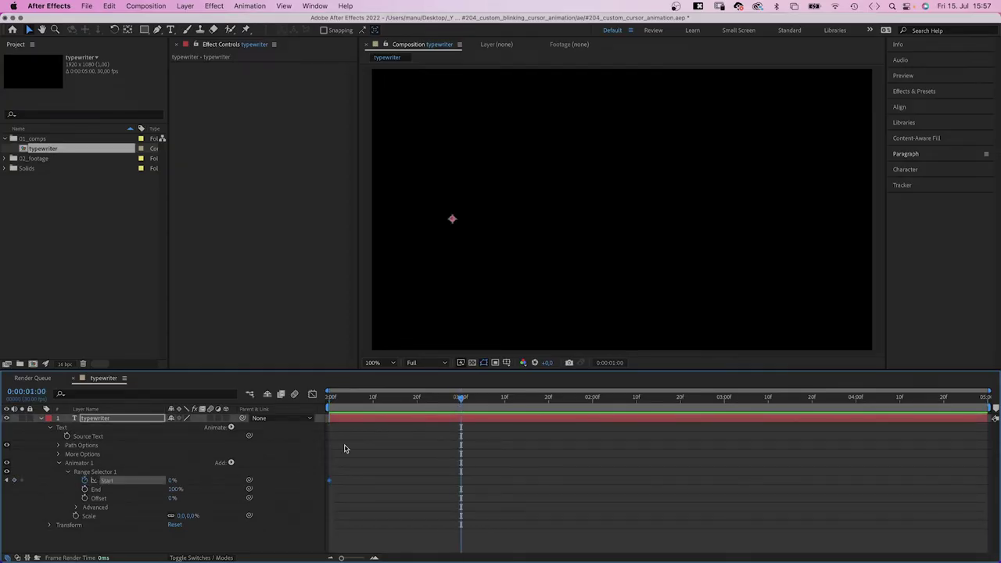
{"action": "left_click", "coordinate": [172, 480]}
{"action": "type", "text": "100"}
{"action": "key", "text": "Return"}
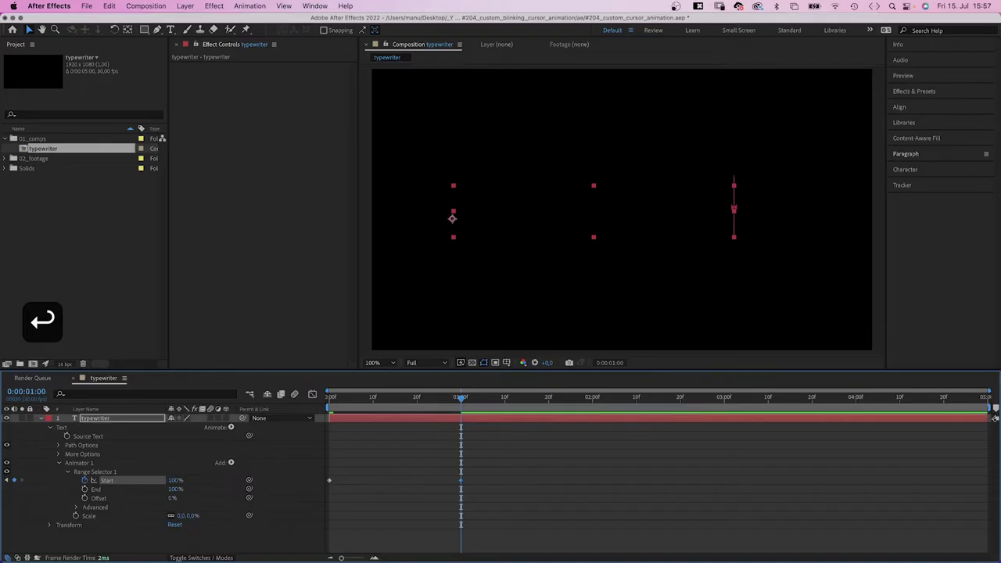
{"action": "left_click_drag", "start_coordinate": [460, 398], "coordinate": [399, 409]}
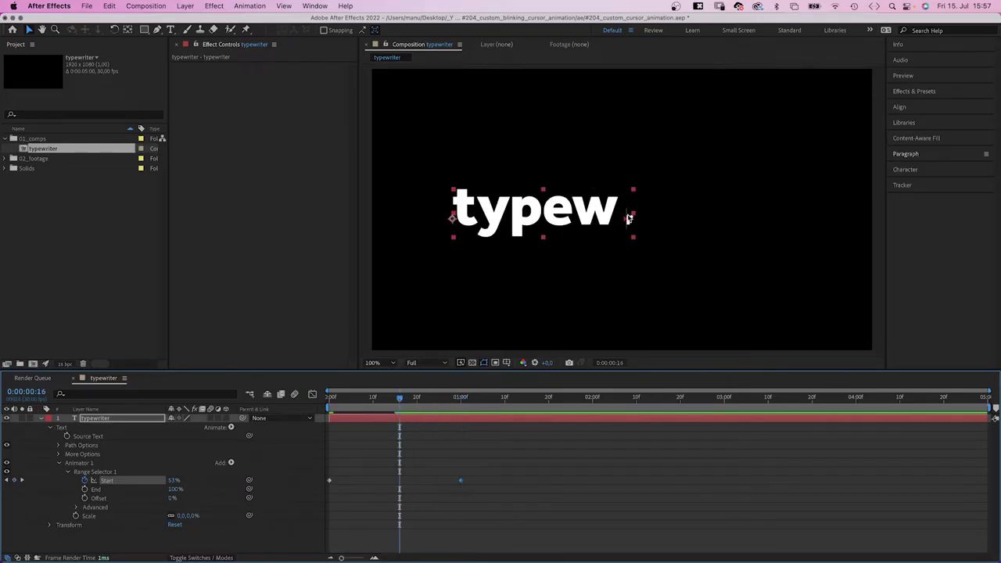
- Set the Range Selector Smoothness to 0% and play back the reveal from the start
{"action": "left_click", "coordinate": [76, 507]}
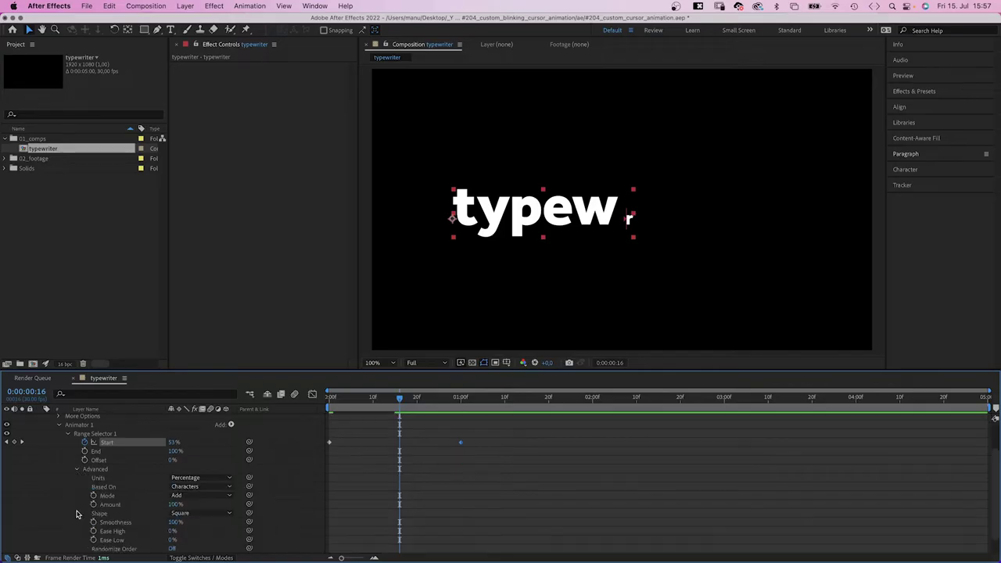
{"action": "left_click_drag", "start_coordinate": [171, 522], "coordinate": [104, 524]}
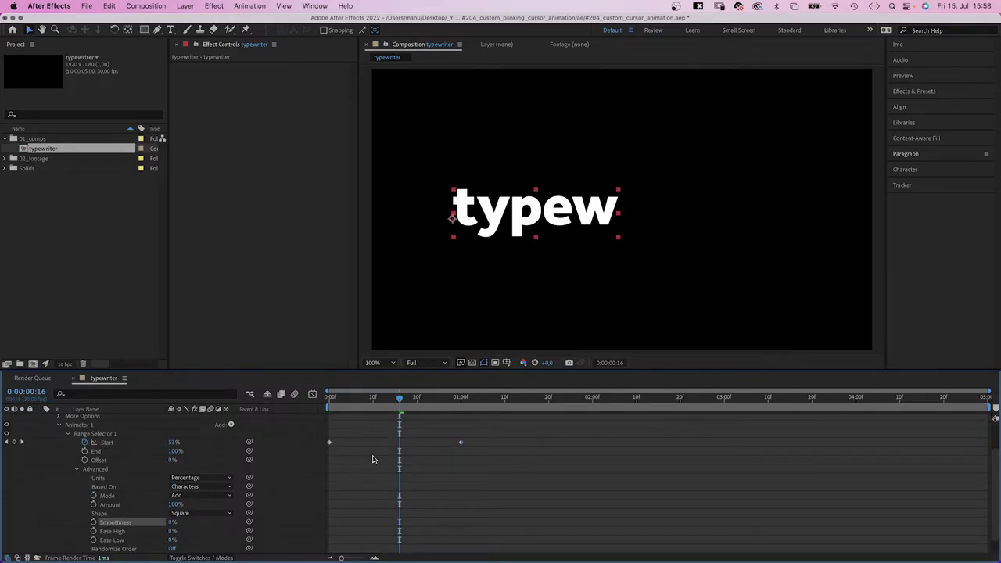
{"action": "key", "text": "Home"}
{"action": "key", "text": "space"}
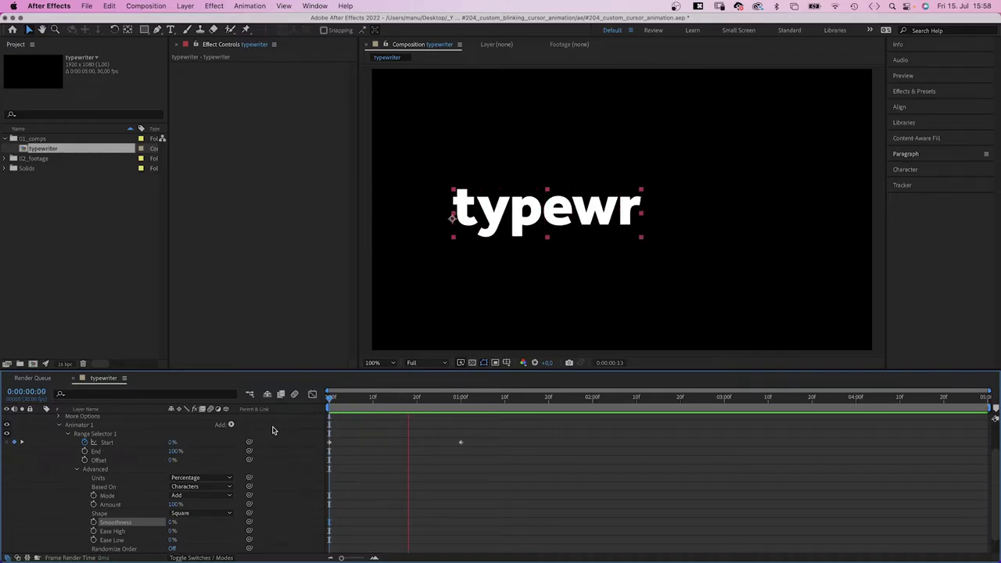
{"action": "key", "text": "space"}
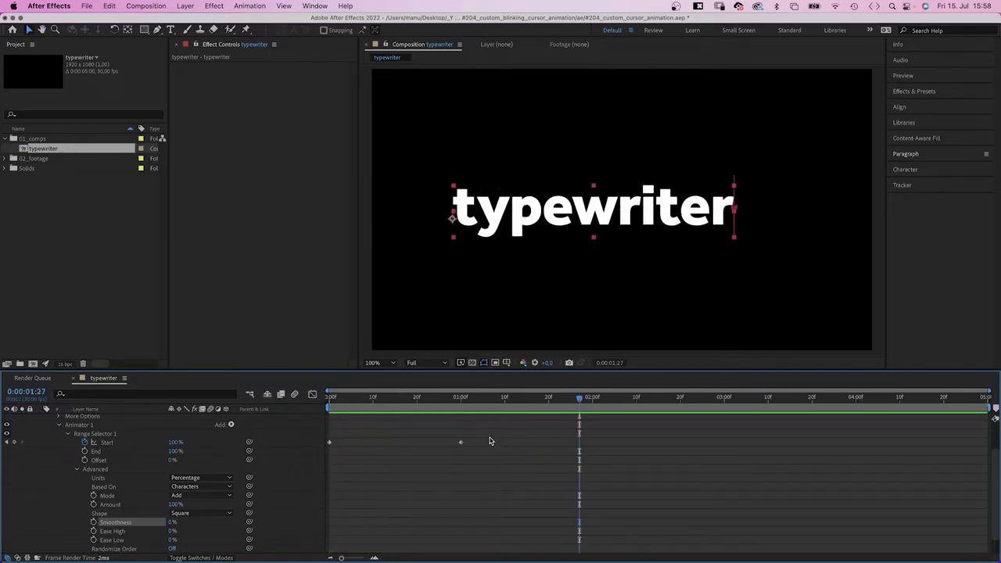
- Apply Easy Ease to both Start keyframes and inspect the speed curve
{"action": "left_click_drag", "start_coordinate": [476, 437], "coordinate": [326, 450]}
{"action": "right_click", "coordinate": [329, 443]}
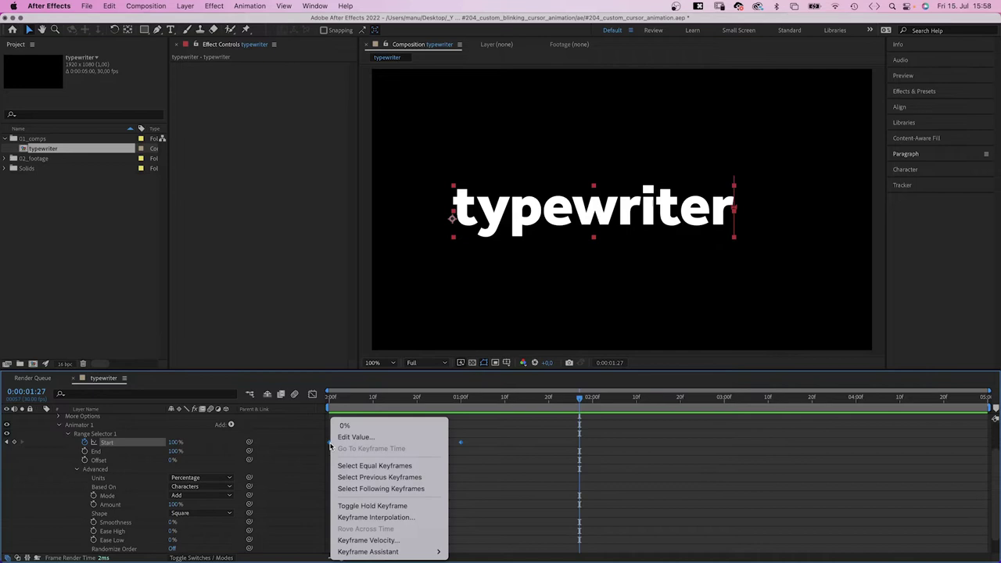
{"action": "mouse_move", "coordinate": [391, 551]}
{"action": "left_click", "coordinate": [478, 501]}
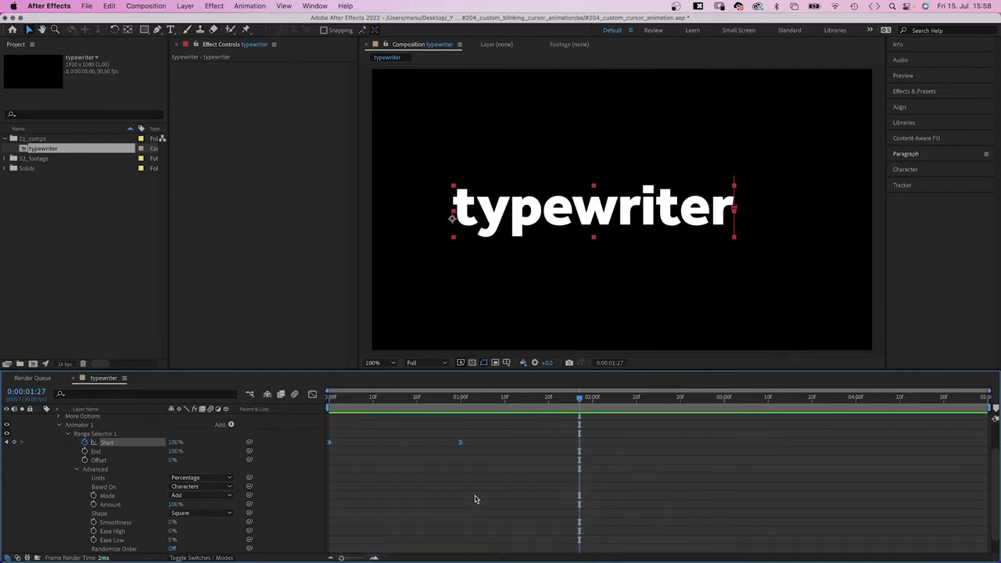
{"action": "left_click_drag", "start_coordinate": [579, 410], "coordinate": [422, 410]}
{"action": "left_click", "coordinate": [312, 395]}
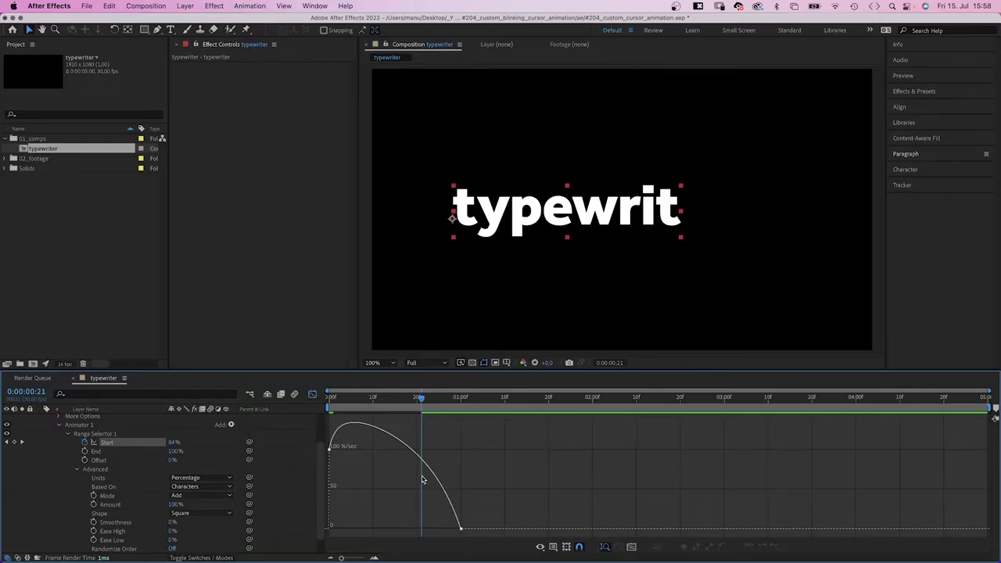
{"action": "left_click", "coordinate": [311, 396]}
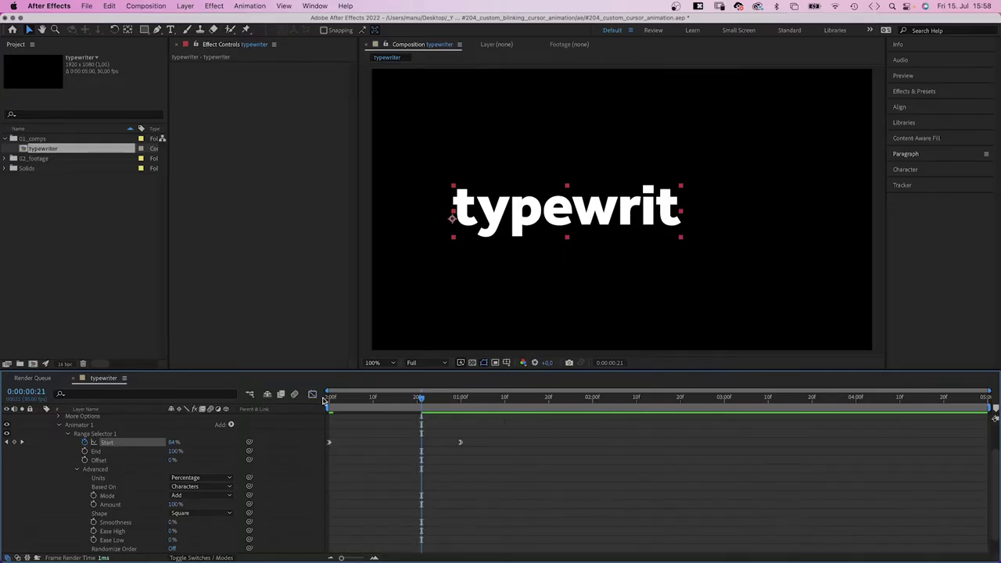
- Preview the type-on animation and scrub until the full word typewriter shows
{"action": "left_click", "coordinate": [330, 397]}
{"action": "key", "text": "space"}
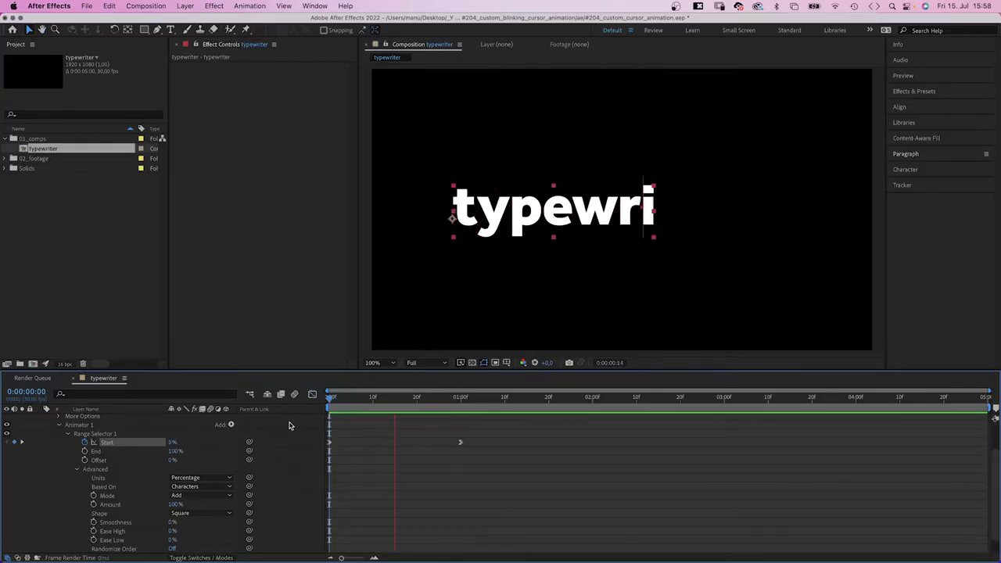
{"action": "key", "text": "space"}
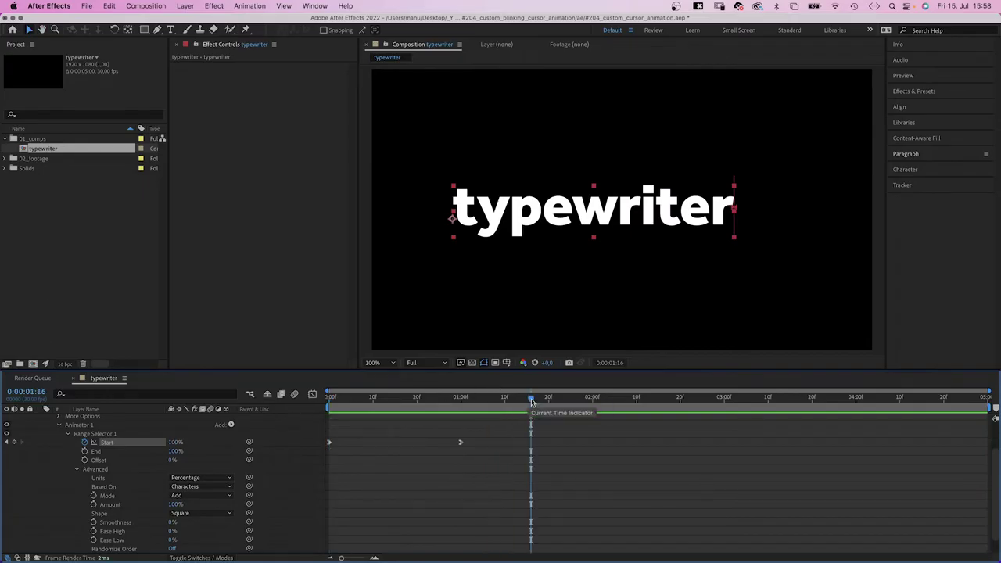
{"action": "left_click_drag", "start_coordinate": [530, 397], "coordinate": [397, 412]}
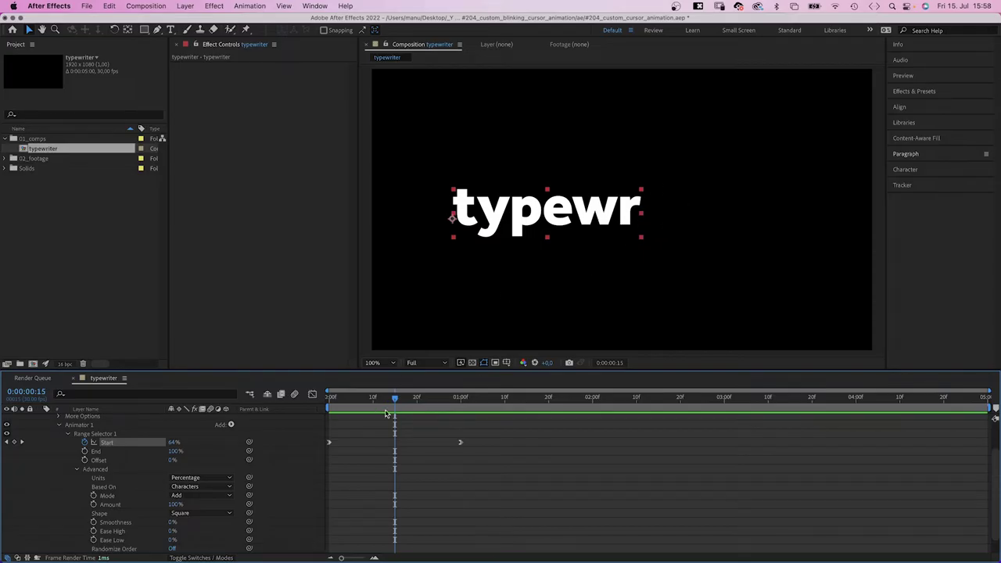
{"action": "left_click_drag", "start_coordinate": [398, 400], "coordinate": [443, 401]}
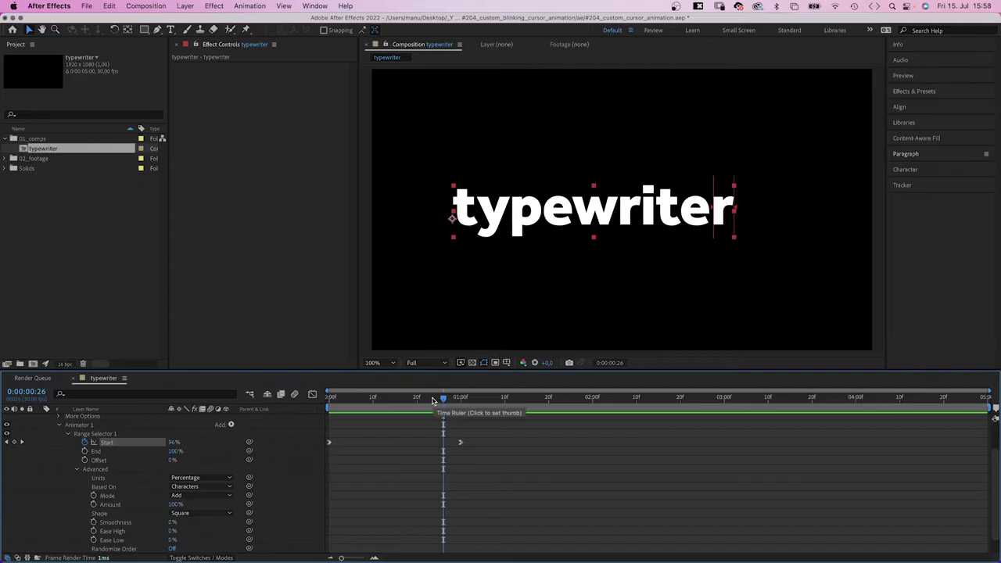
- Add a Null Object layer and name it 'position cursor'
{"action": "left_click", "coordinate": [250, 116]}
{"action": "left_click", "coordinate": [186, 5]}
{"action": "mouse_move", "coordinate": [234, 21]}
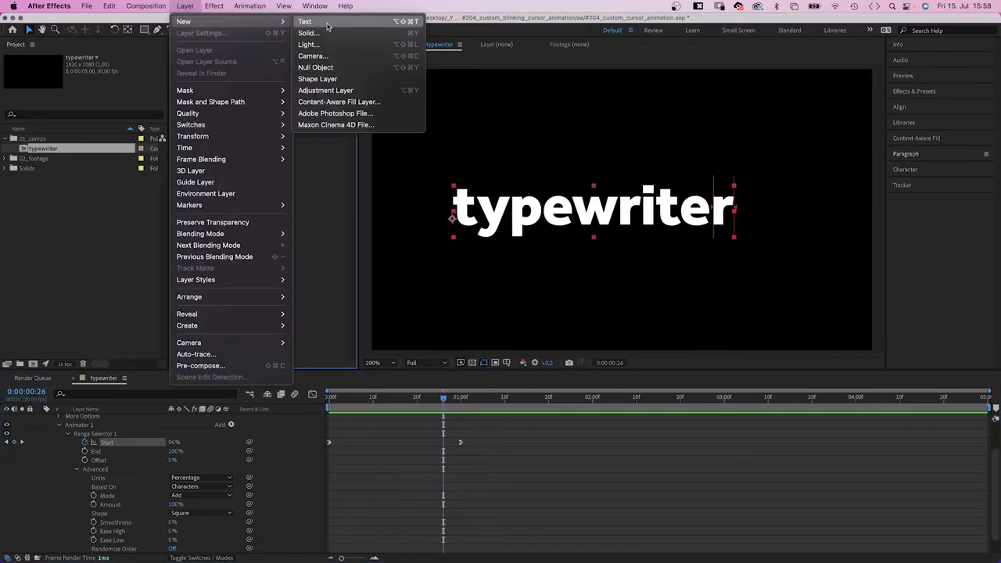
{"action": "left_click", "coordinate": [320, 67]}
{"action": "key", "text": "Return"}
{"action": "type", "text": "p"}
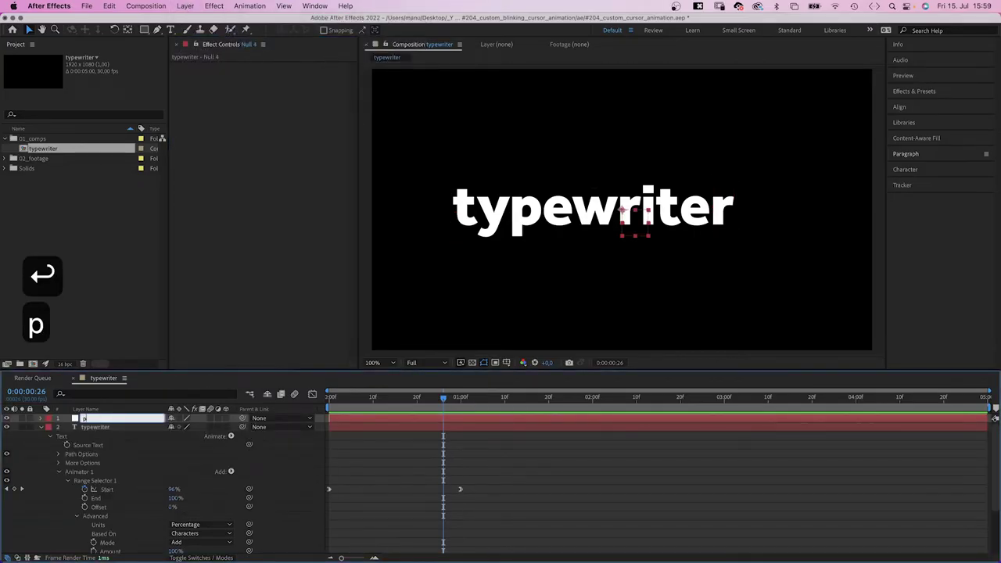
{"action": "type", "text": "osition cursor"}
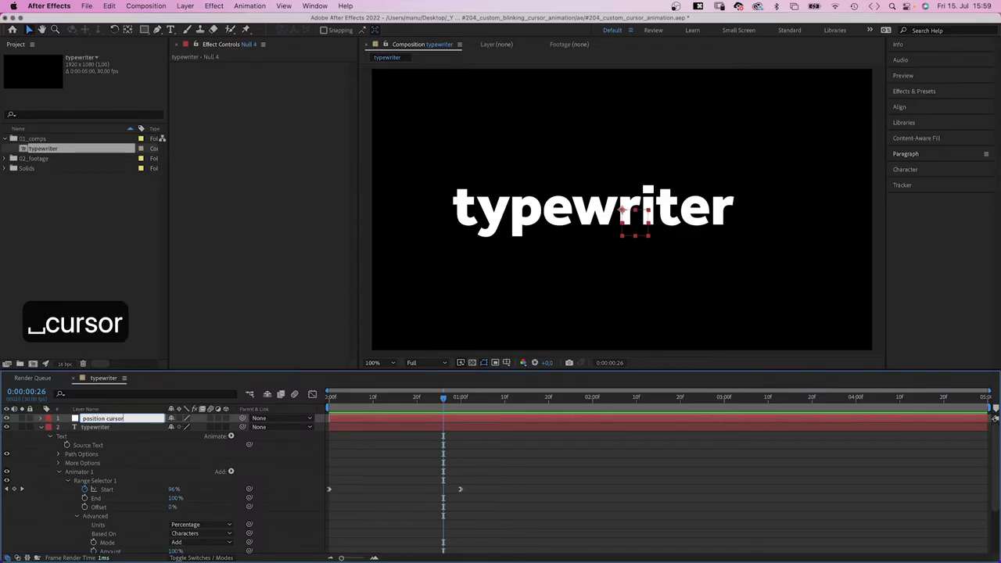
- Confirm the null's name and add a Layer Control effect set to '2. typewriter'
{"action": "key", "text": "Return"}
{"action": "left_click", "coordinate": [214, 7]}
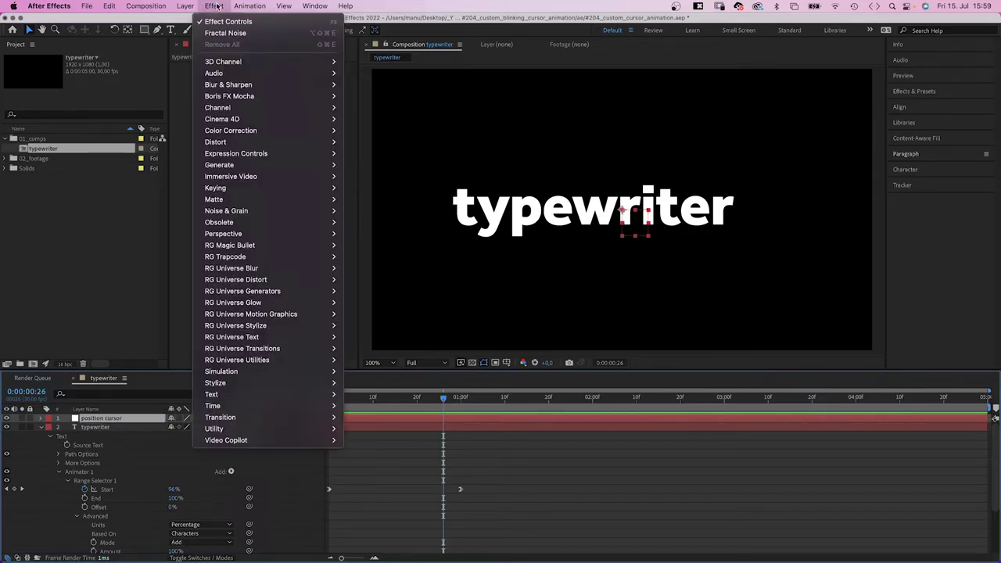
{"action": "mouse_move", "coordinate": [243, 153]}
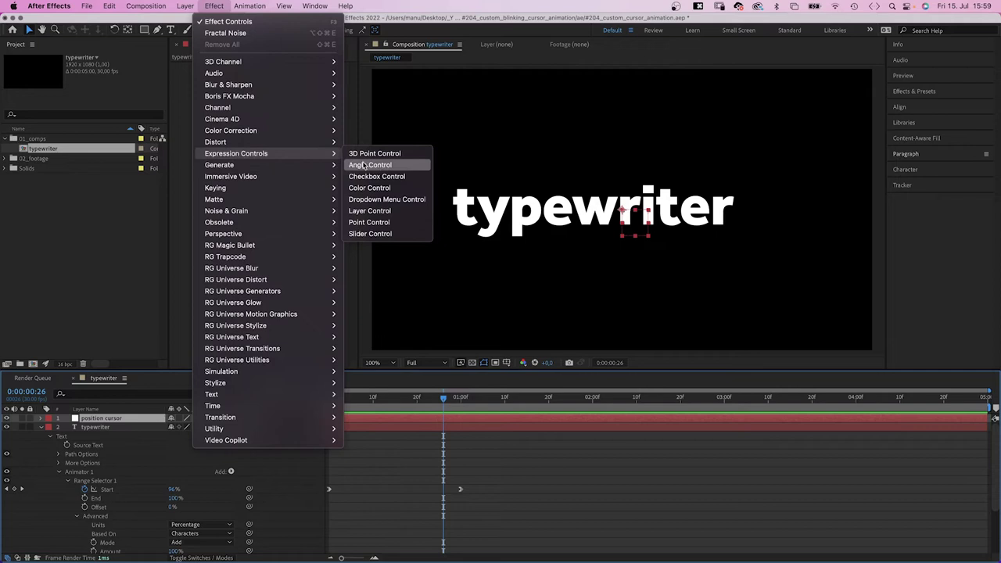
{"action": "left_click", "coordinate": [359, 212]}
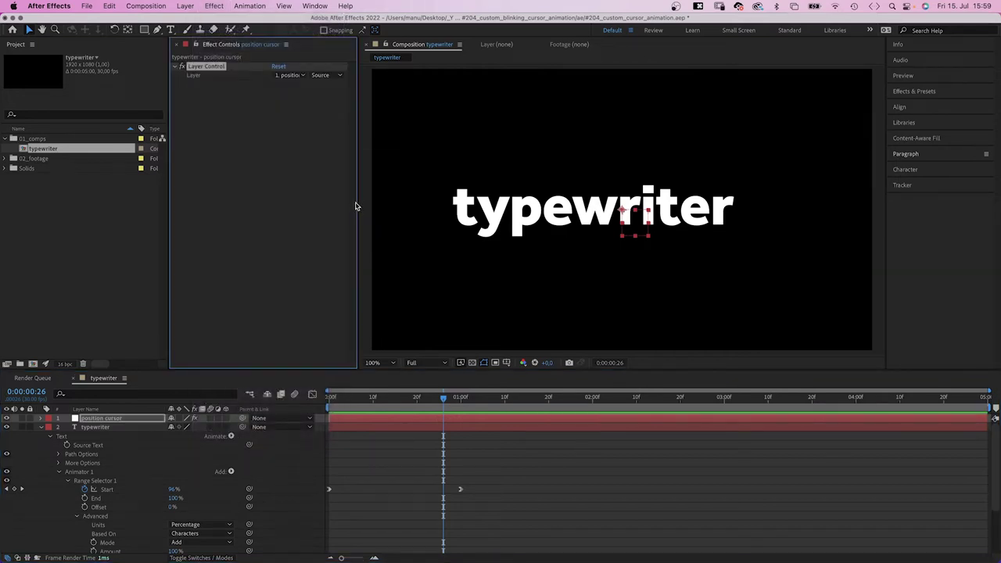
{"action": "left_click", "coordinate": [286, 76]}
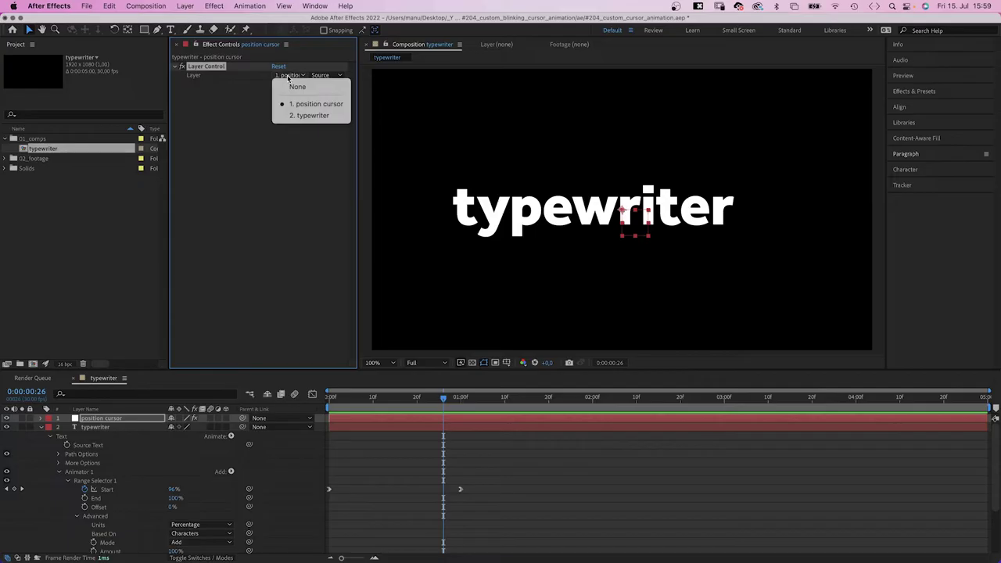
{"action": "left_click", "coordinate": [296, 116]}
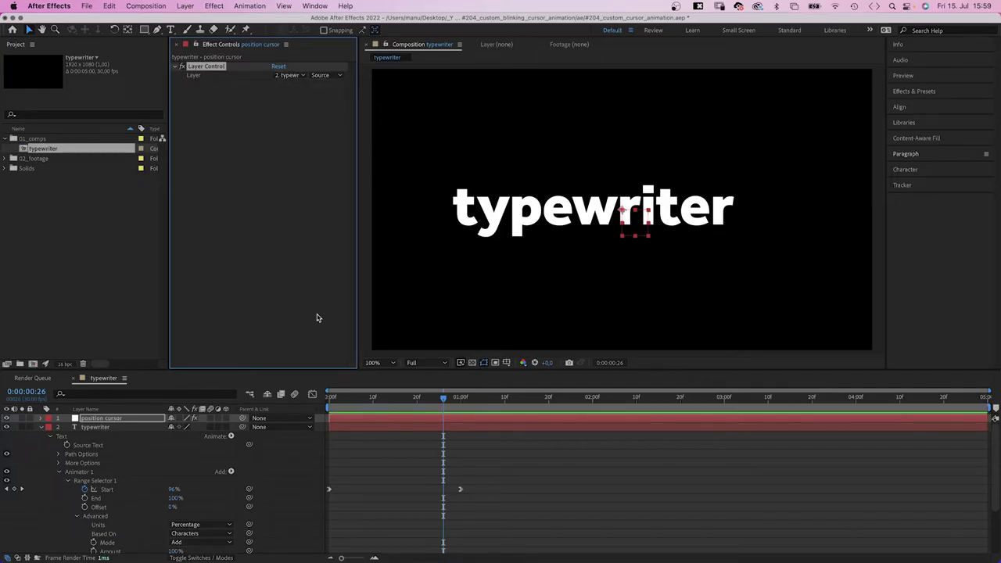
{"action": "left_click", "coordinate": [382, 431]}
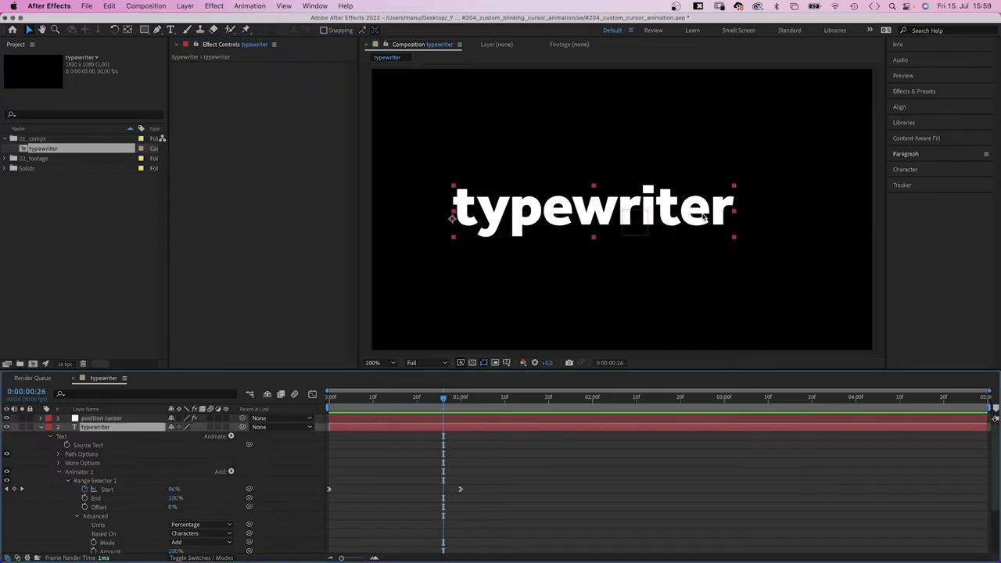
- Apply Expression Controls > Slider Control to the position cursor null and name it 'Width'
{"action": "left_click", "coordinate": [143, 419]}
{"action": "left_click", "coordinate": [214, 6]}
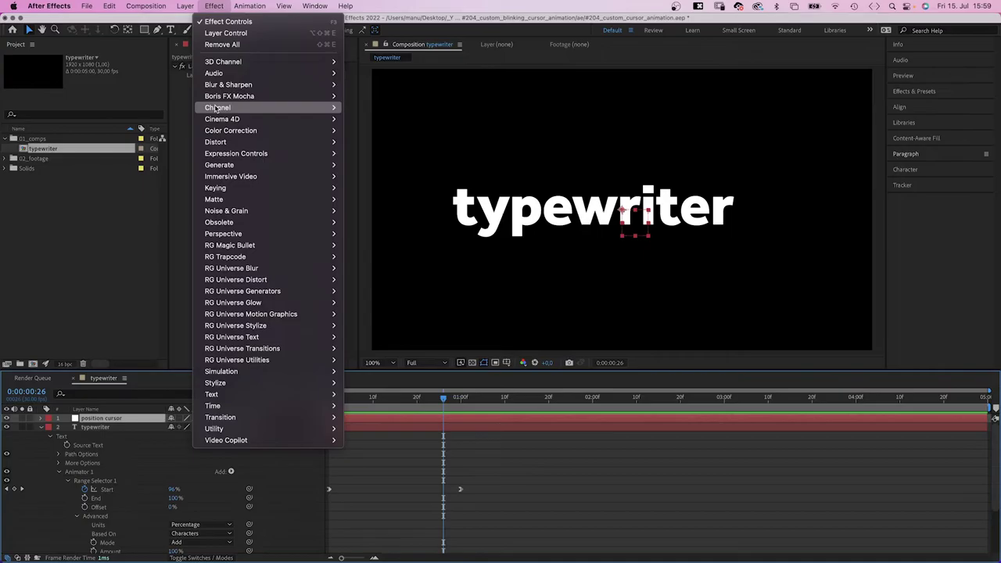
{"action": "mouse_move", "coordinate": [234, 154]}
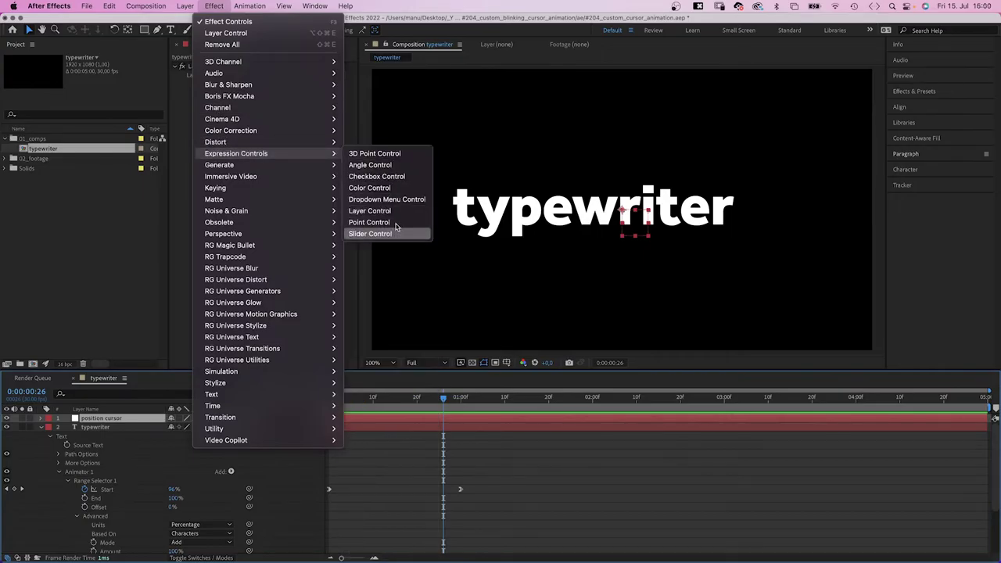
{"action": "left_click", "coordinate": [370, 234]}
{"action": "left_click", "coordinate": [218, 84]}
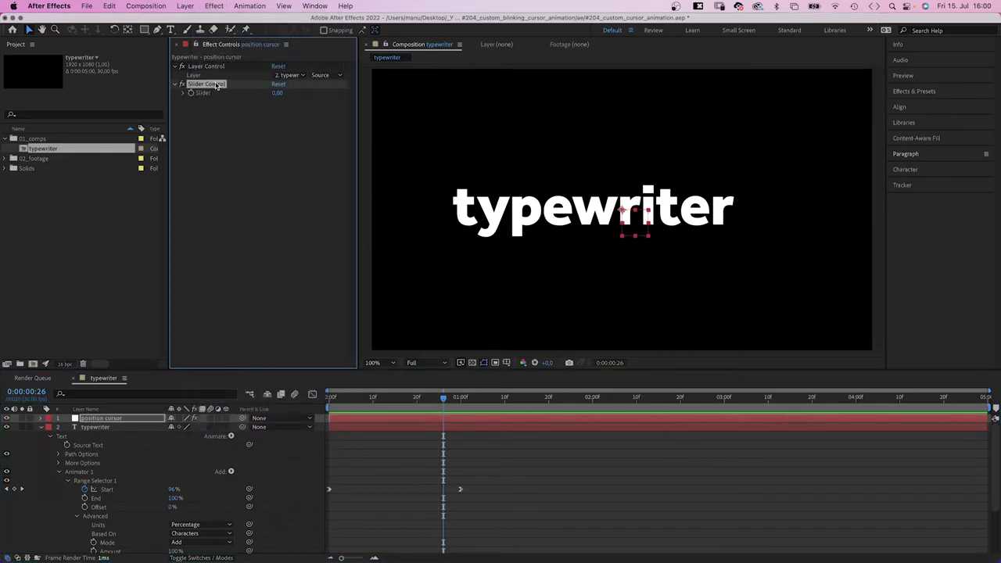
{"action": "key", "text": "Return"}
{"action": "type", "text": "Width"}
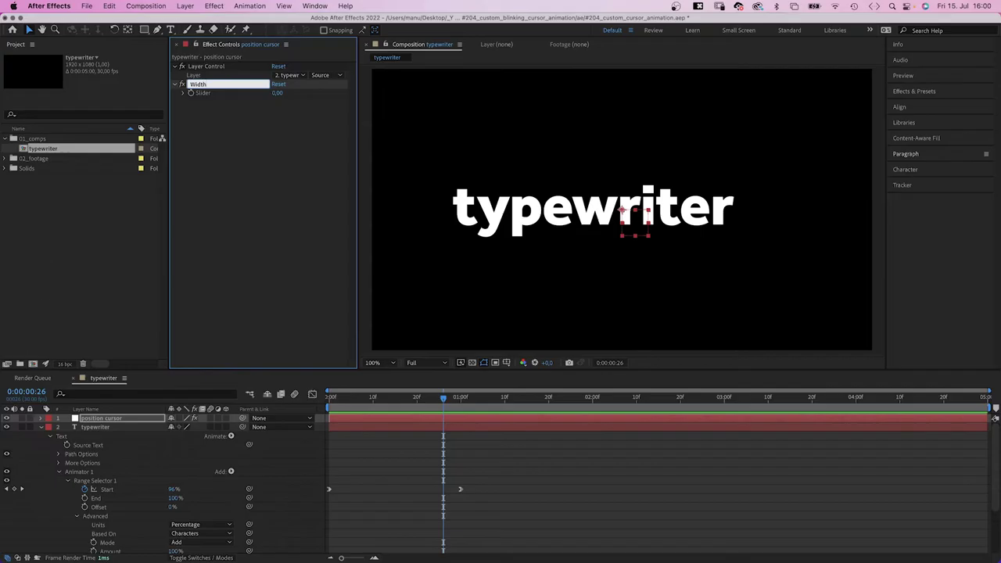
{"action": "key", "text": "Return"}
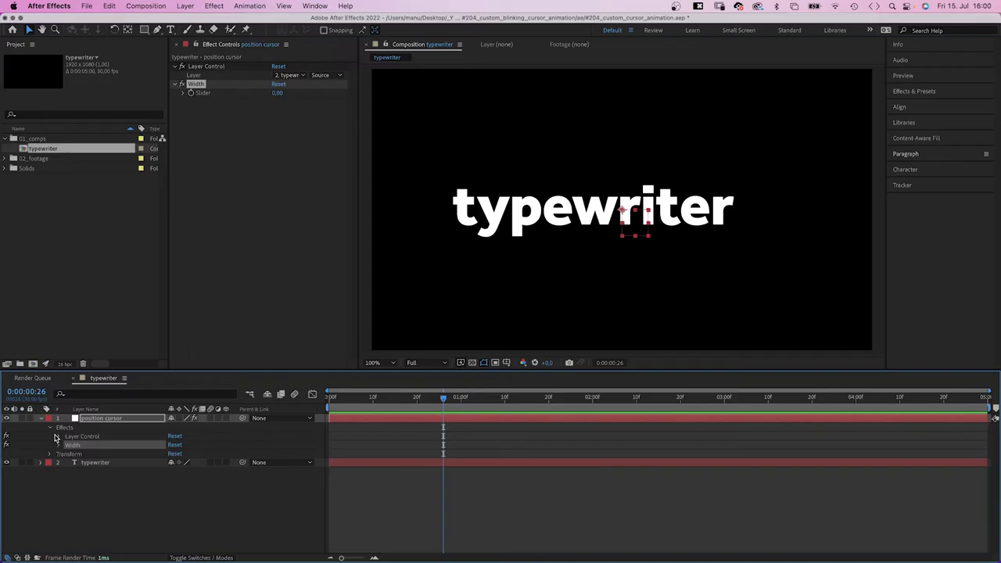
- Start a Width slider expression setting w to the Layer Control's referenced layer
{"action": "left_click", "coordinate": [57, 445]}
{"action": "left_click", "coordinate": [75, 454], "text": "alt"}
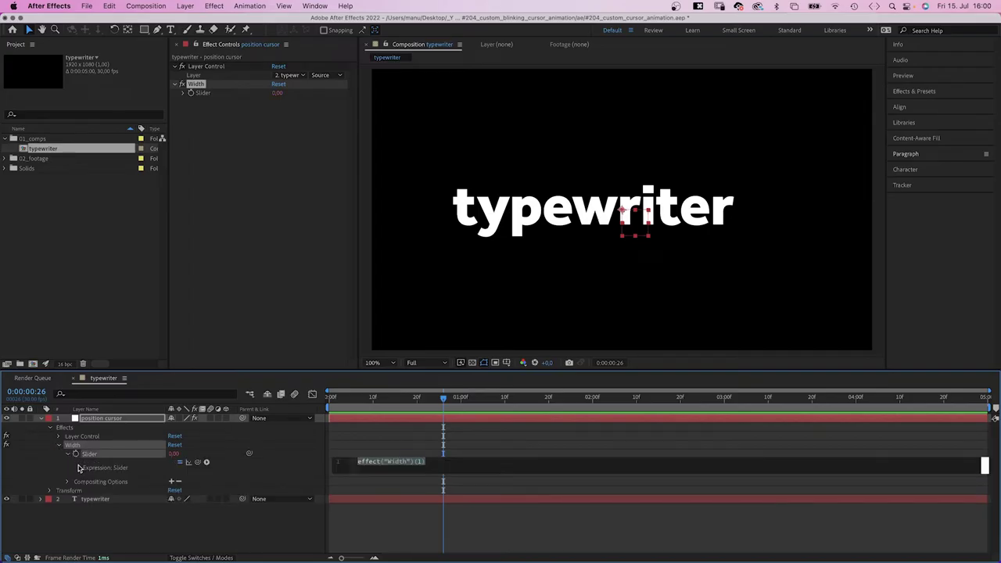
{"action": "type", "text": "w"}
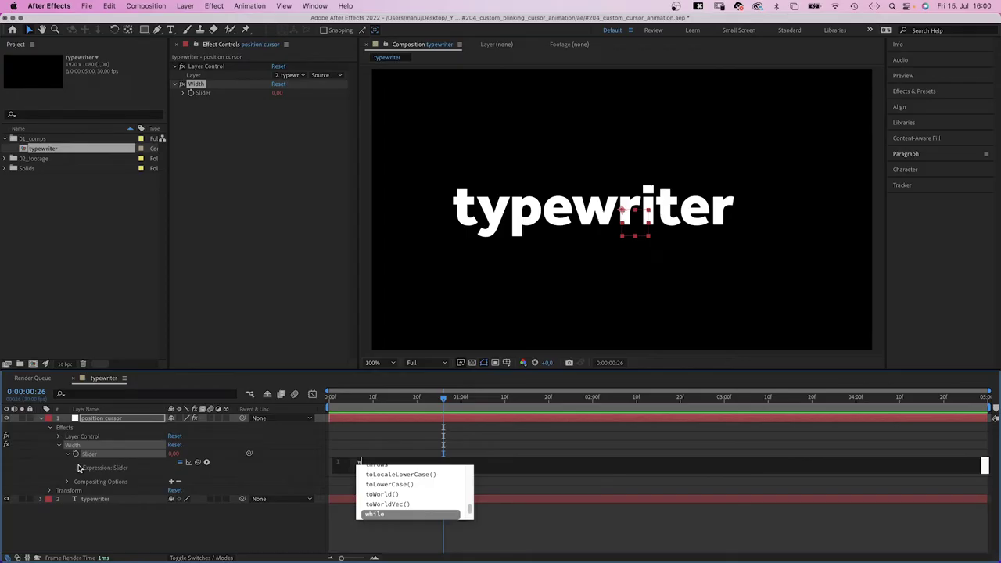
{"action": "type", "text": "="}
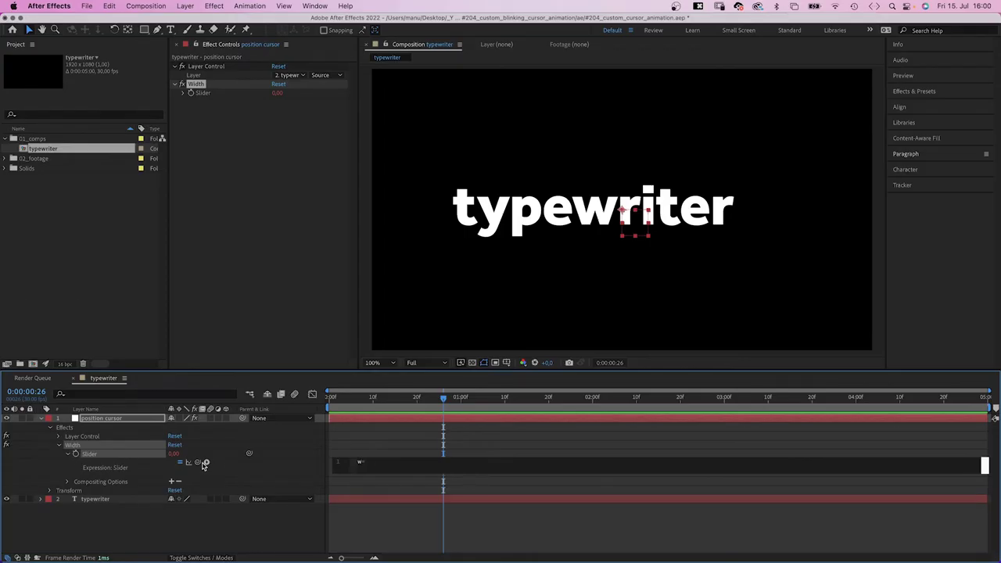
{"action": "left_click_drag", "start_coordinate": [206, 441], "coordinate": [202, 75]}
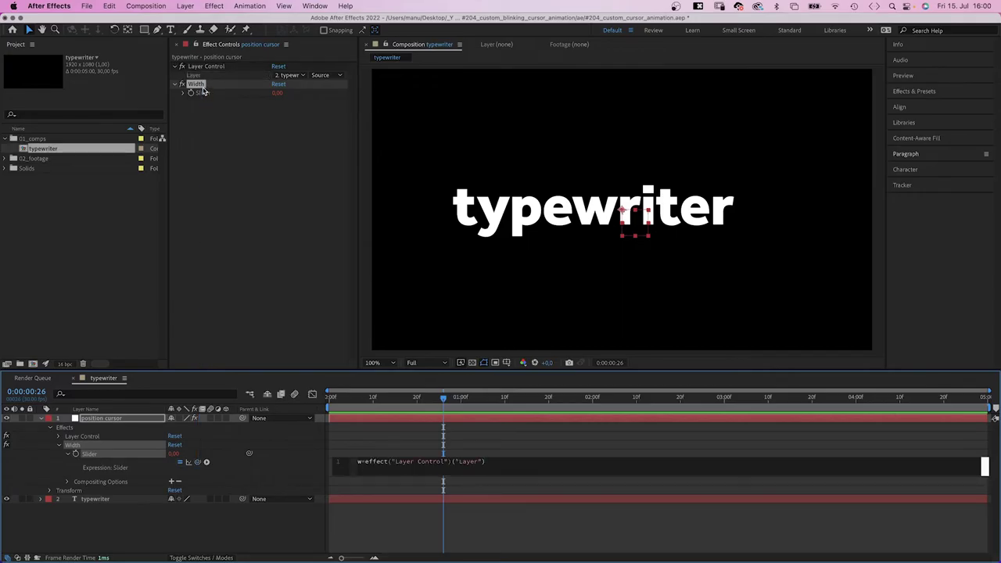
{"action": "type", "text": ";"}
{"action": "key", "text": "Return"}
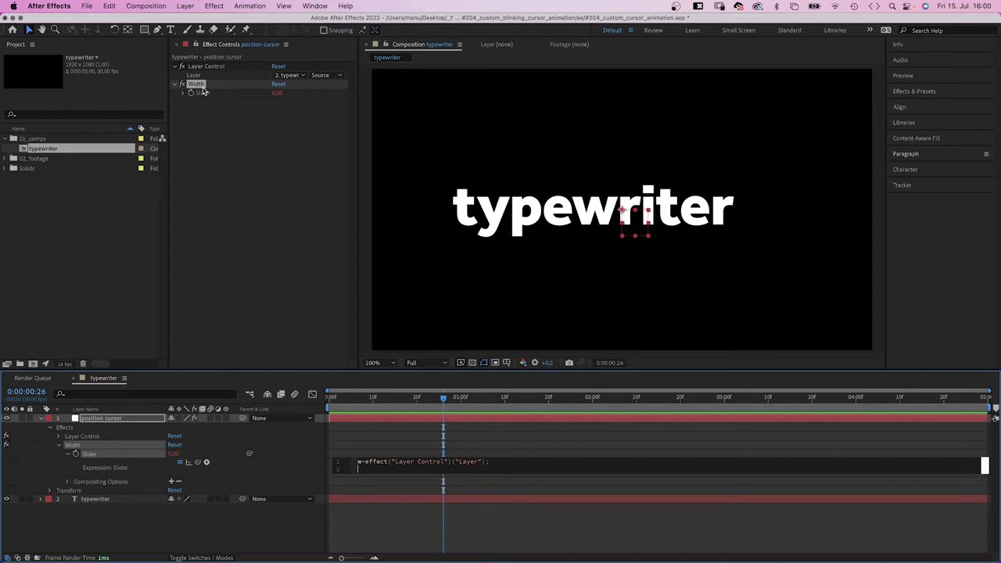
- Finish the expression as w.sourceRectAtTime().width and scrub to verify the width updates
{"action": "type", "text": "["}
{"action": "type", "text": "w.sour"}
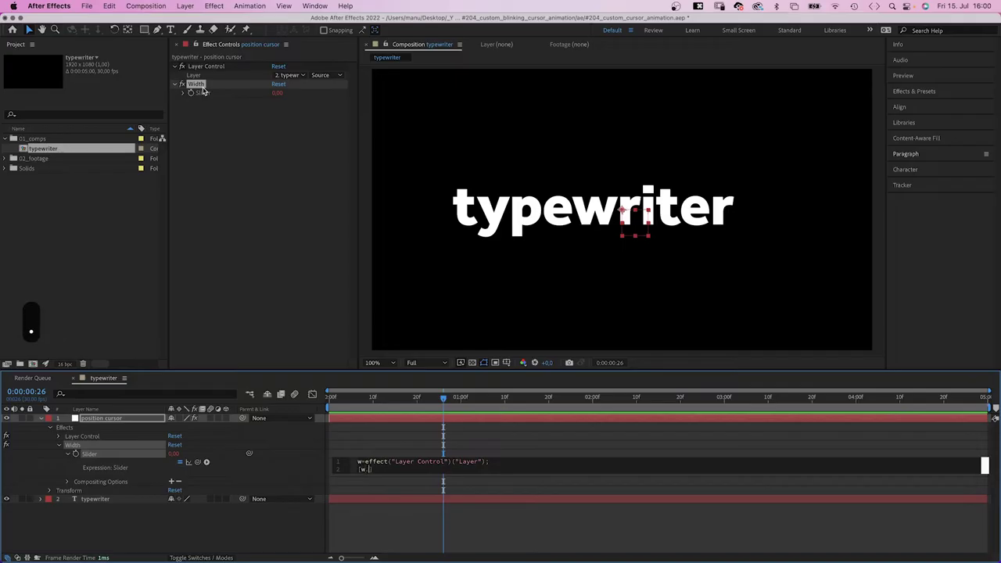
{"action": "key", "text": "Down"}
{"action": "key", "text": "Down"}
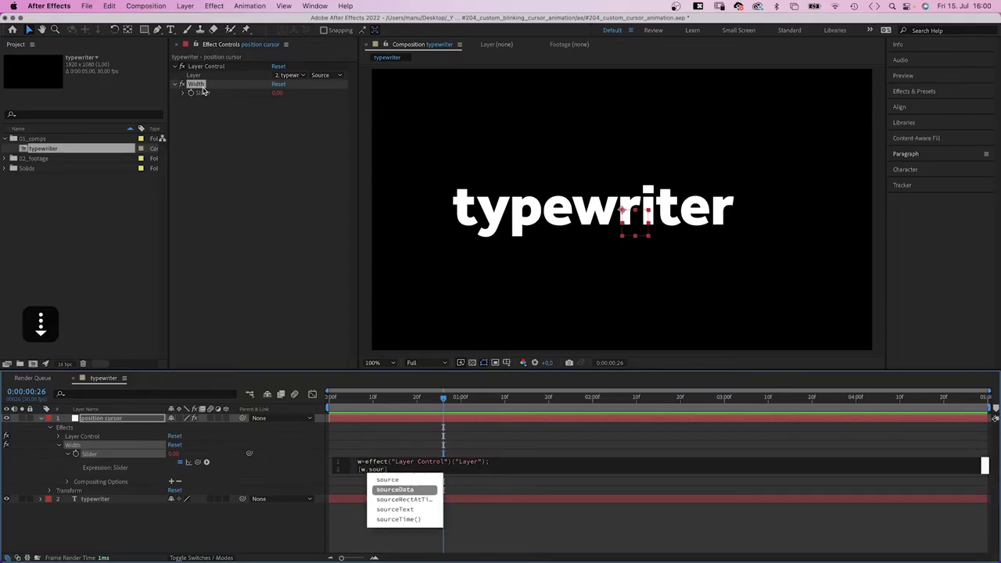
{"action": "key", "text": "Return"}
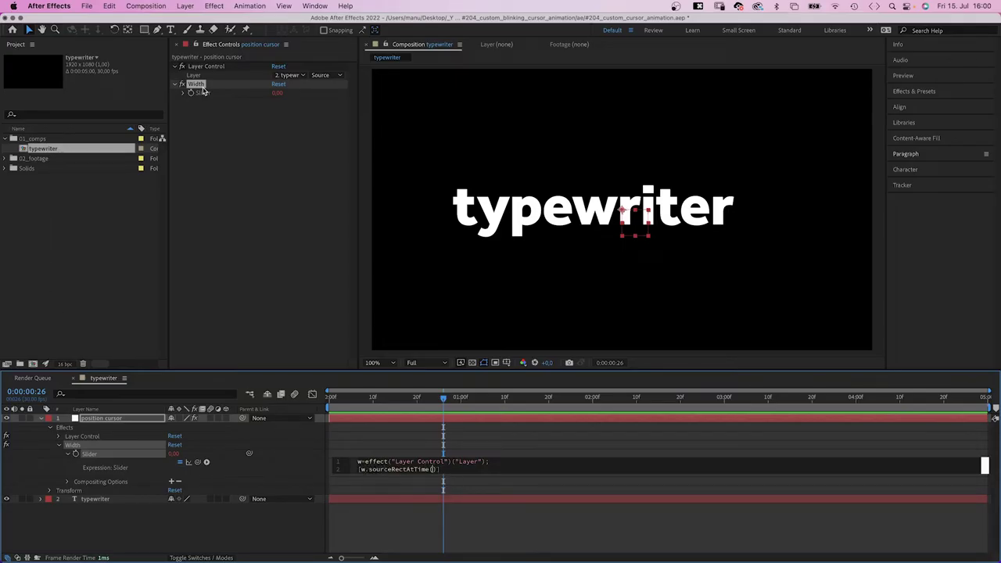
{"action": "key", "text": "Right"}
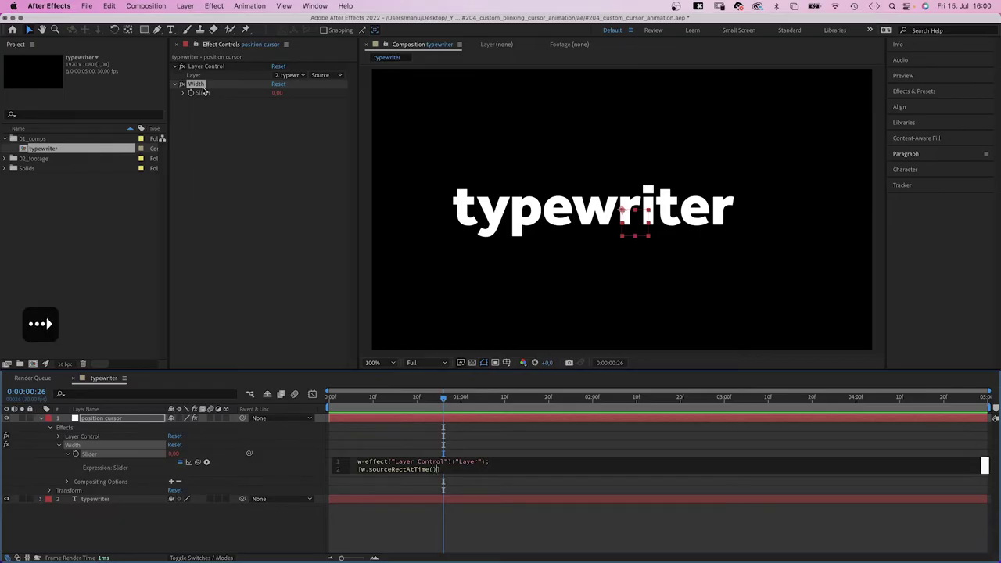
{"action": "type", "text": ".widt"}
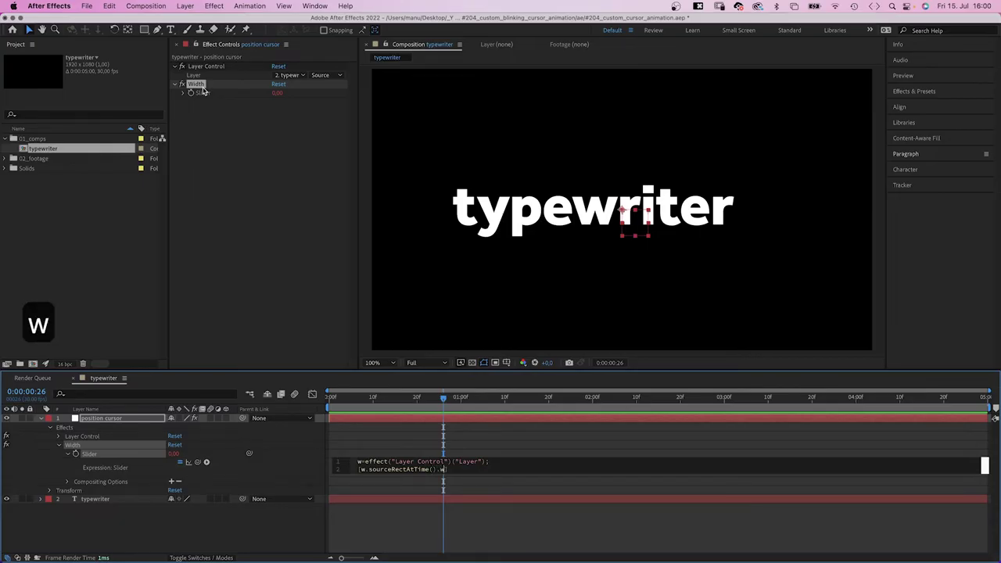
{"action": "type", "text": "h"}
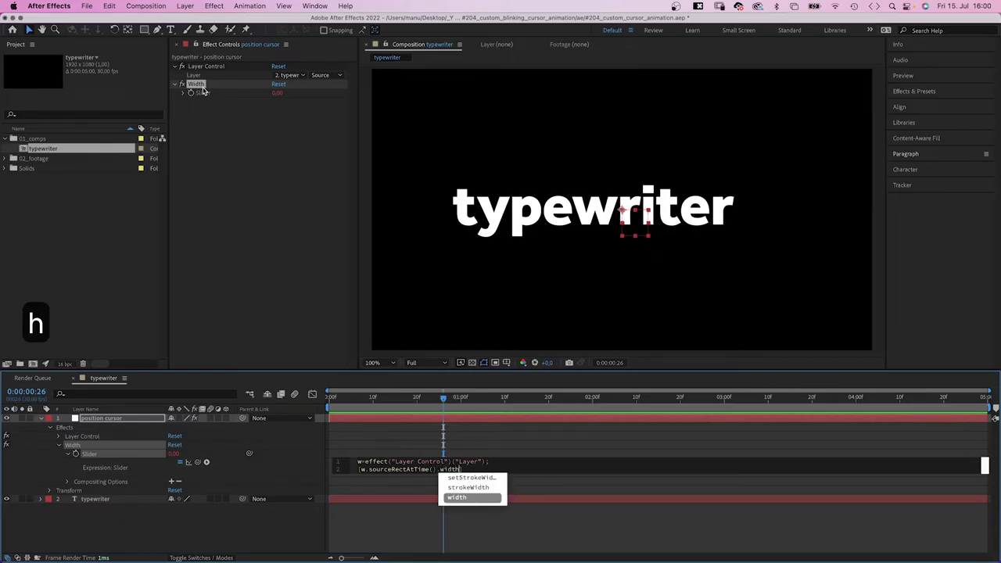
{"action": "left_click", "coordinate": [295, 473]}
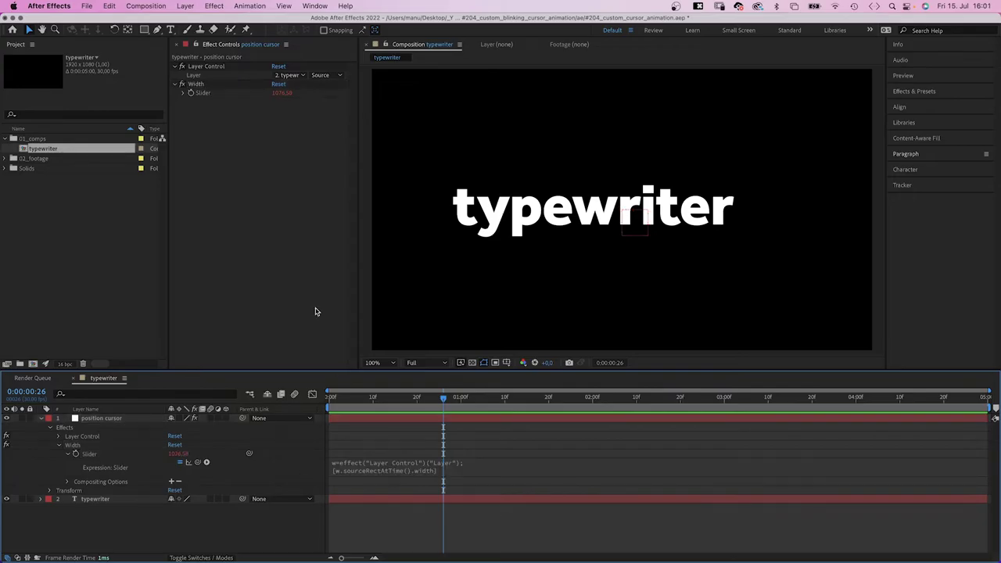
{"action": "mouse_move", "coordinate": [419, 400]}
{"action": "left_mouse_down"}
{"action": "mouse_move", "coordinate": [377, 402]}
{"action": "mouse_move", "coordinate": [407, 400]}
{"action": "left_mouse_up"}
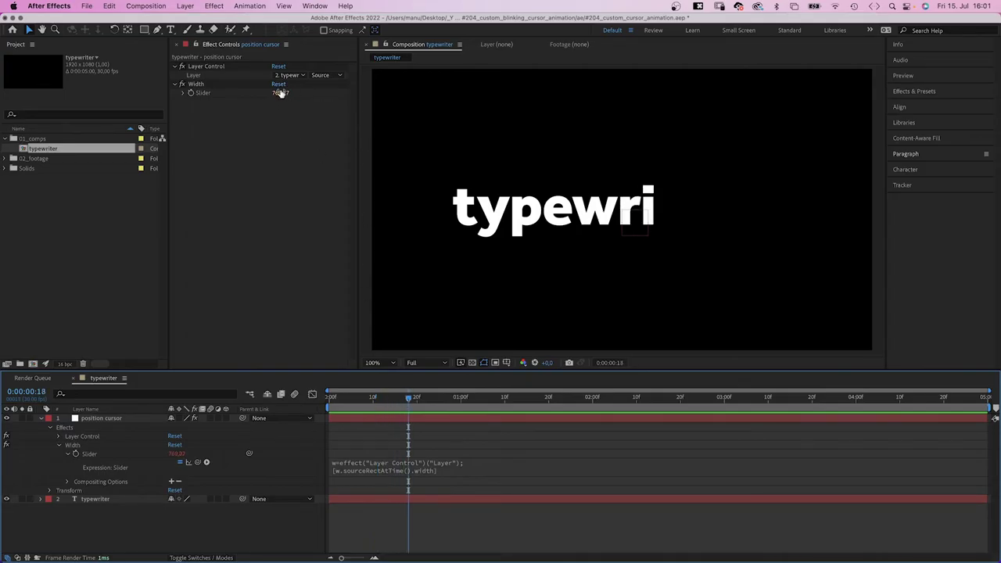
{"action": "left_click", "coordinate": [95, 498]}
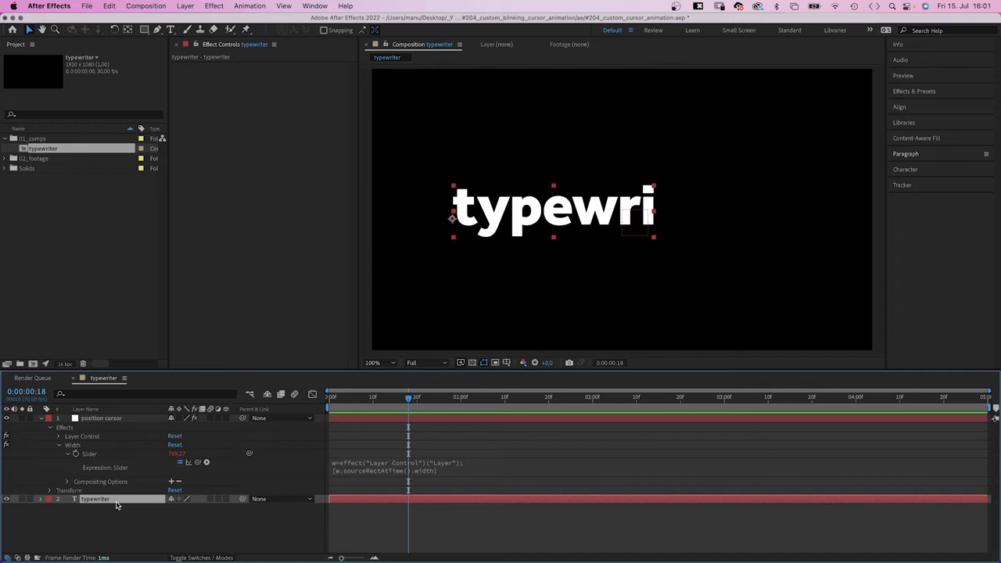
- Link the position cursor's Position to the typewriter layer's Position with the pick whip
{"action": "key", "text": "p"}
{"action": "left_click", "coordinate": [133, 427]}
{"action": "key", "text": "p"}
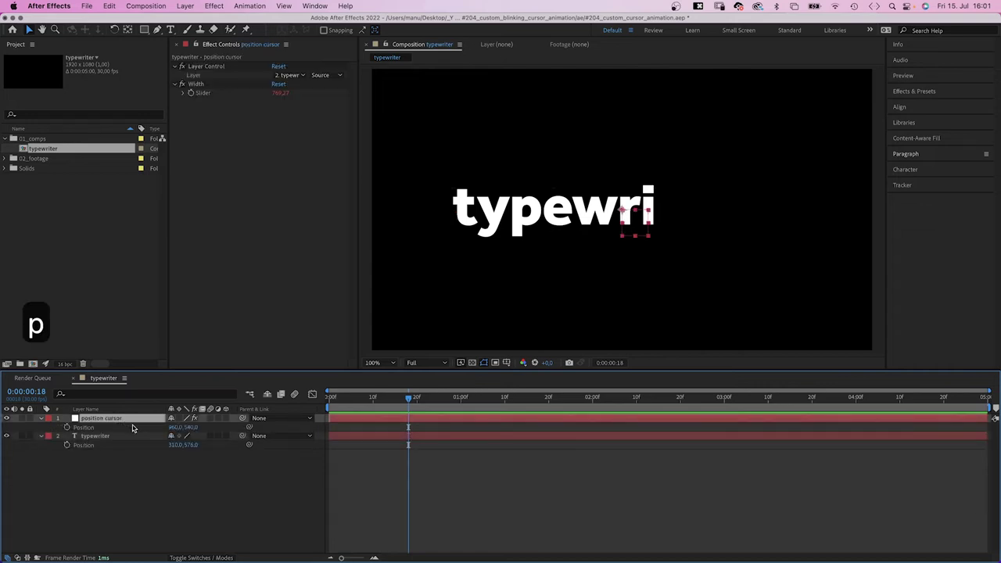
{"action": "left_click_drag", "start_coordinate": [249, 427], "coordinate": [110, 447]}
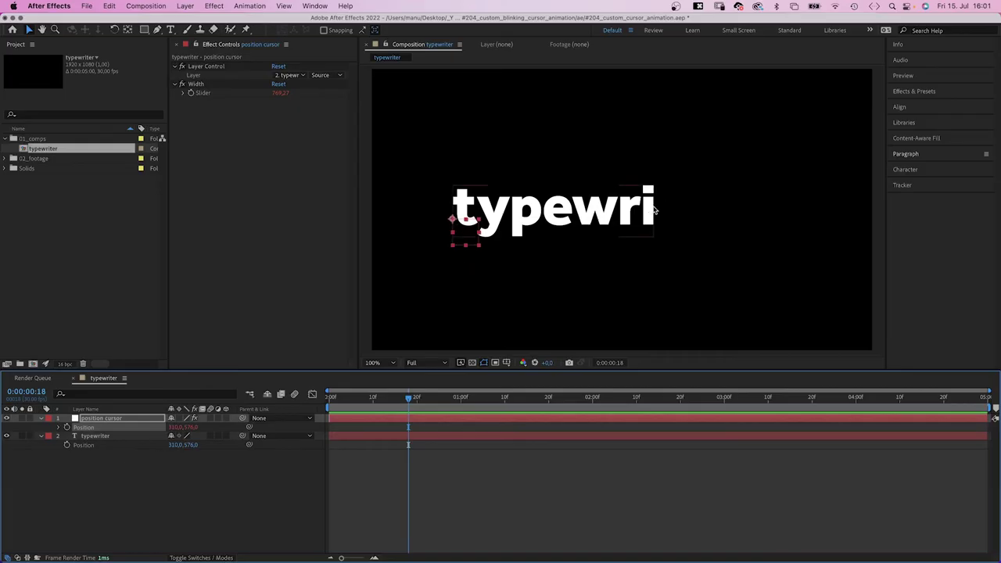
{"action": "left_click", "coordinate": [58, 428]}
- Append ' + ' and the Width slider to the Position expression, then scrub to check
{"action": "left_click", "coordinate": [451, 435]}
{"action": "left_click", "coordinate": [549, 434]}
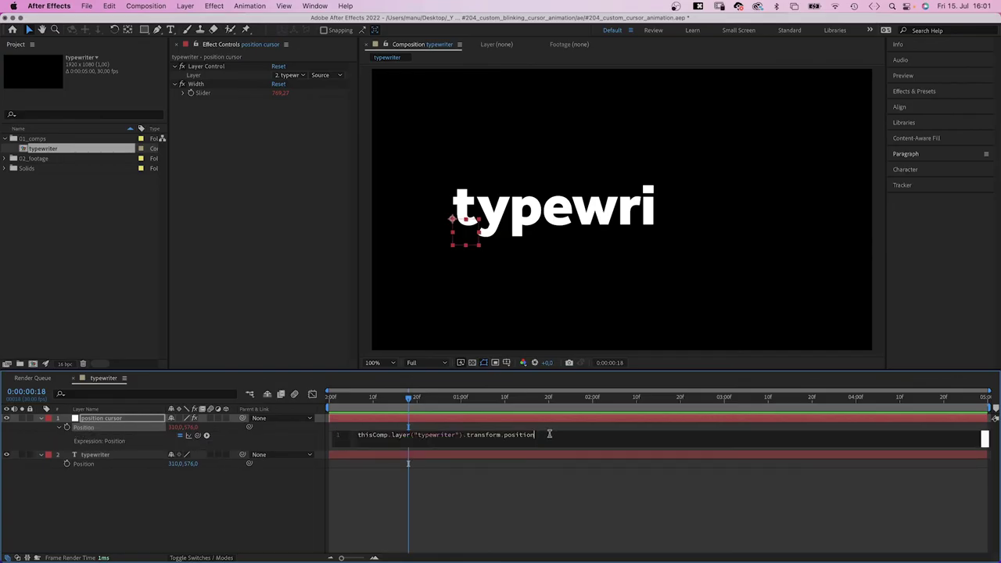
{"action": "type", "text": "+"}
{"action": "left_click_drag", "start_coordinate": [251, 428], "coordinate": [212, 95]}
{"action": "left_click", "coordinate": [252, 496]}
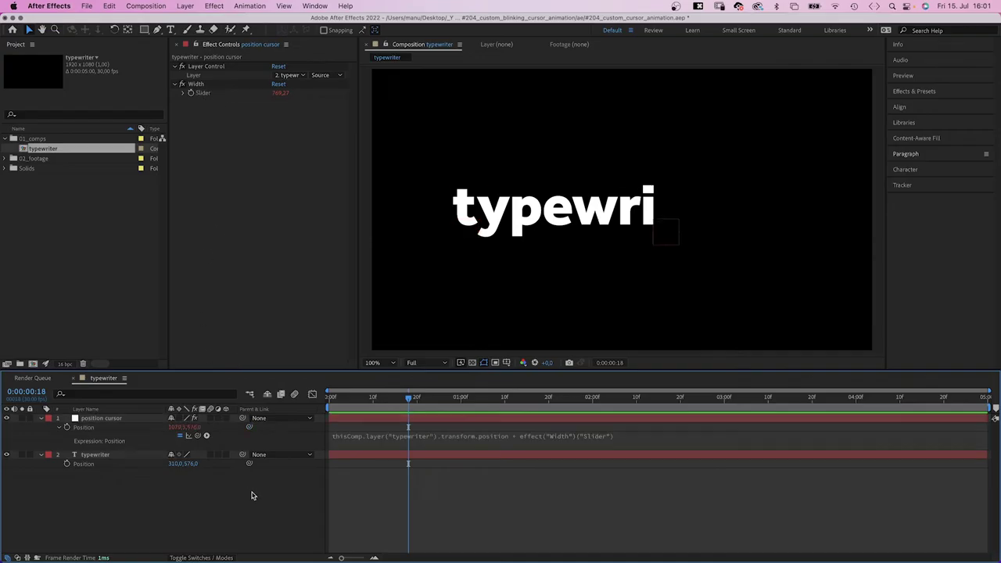
{"action": "left_click", "coordinate": [135, 421]}
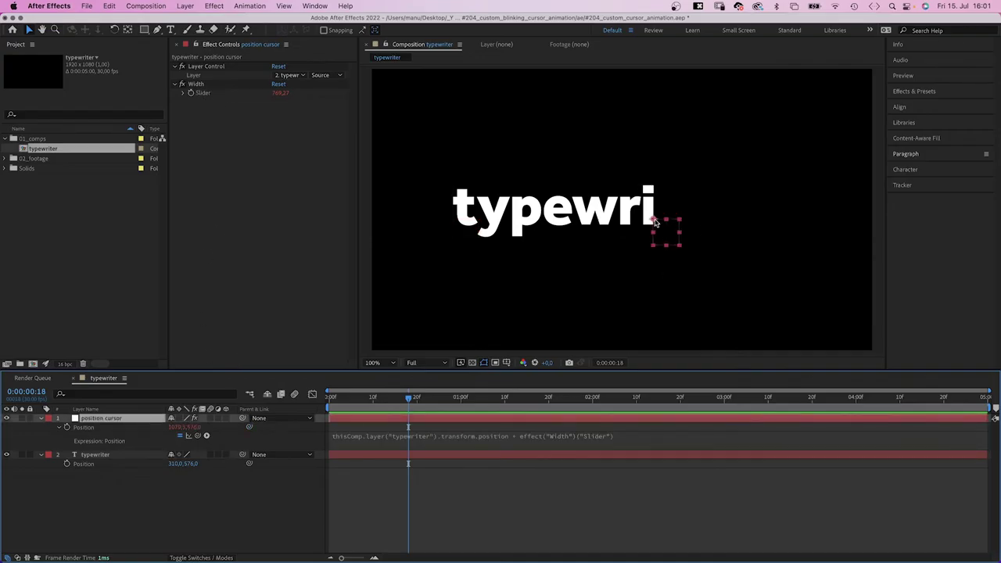
{"action": "left_click_drag", "start_coordinate": [402, 405], "coordinate": [496, 405]}
- Draw a tall yellow rectangle just right of the word typewriter with the Rectangle tool
{"action": "left_click", "coordinate": [222, 499]}
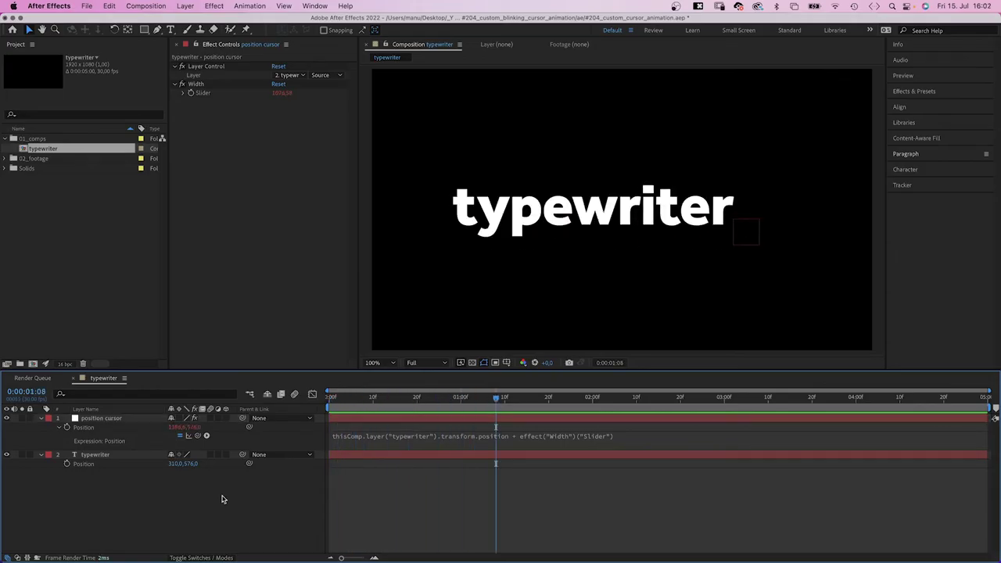
{"action": "left_click", "coordinate": [144, 30]}
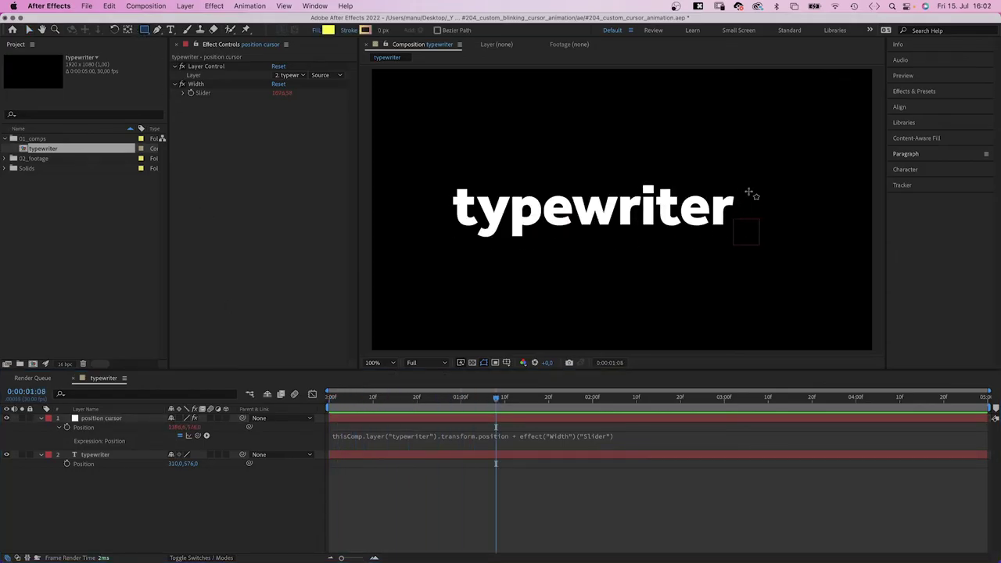
{"action": "mouse_move", "coordinate": [747, 179]}
{"action": "left_mouse_down"}
{"action": "mouse_move", "coordinate": [758, 269]}
{"action": "mouse_move", "coordinate": [749, 240]}
{"action": "left_mouse_up"}
{"action": "key", "text": "v"}
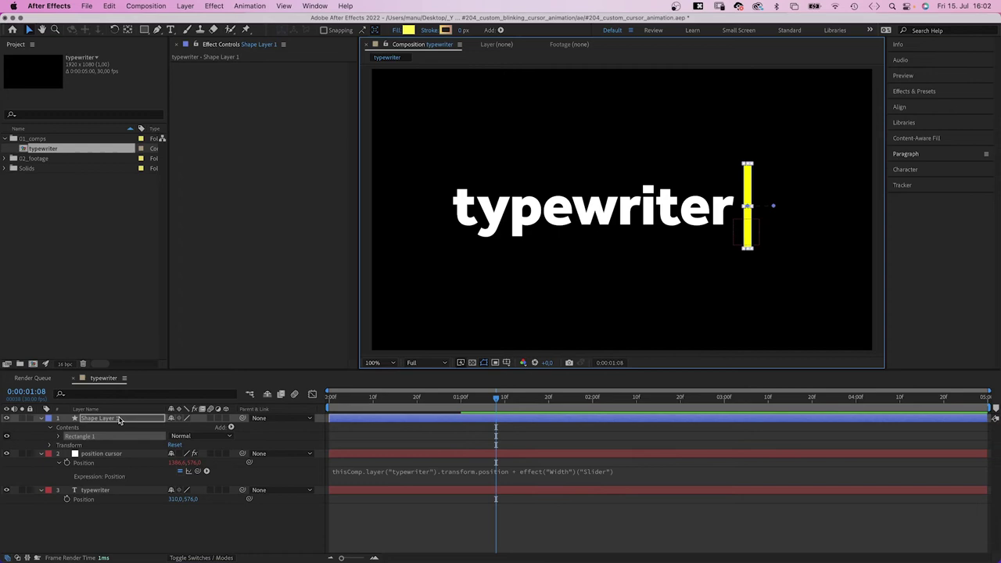
- Rename Shape Layer 1 to 'cursor' and parent it to the position cursor layer
{"action": "key", "text": "Return"}
{"action": "type", "text": "curso"}
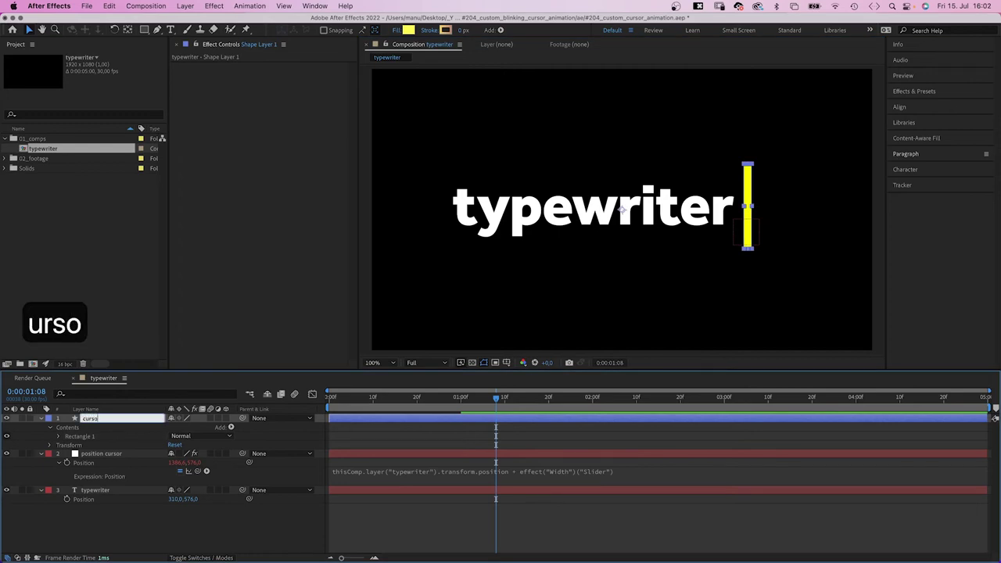
{"action": "type", "text": "r"}
{"action": "key", "text": "Return"}
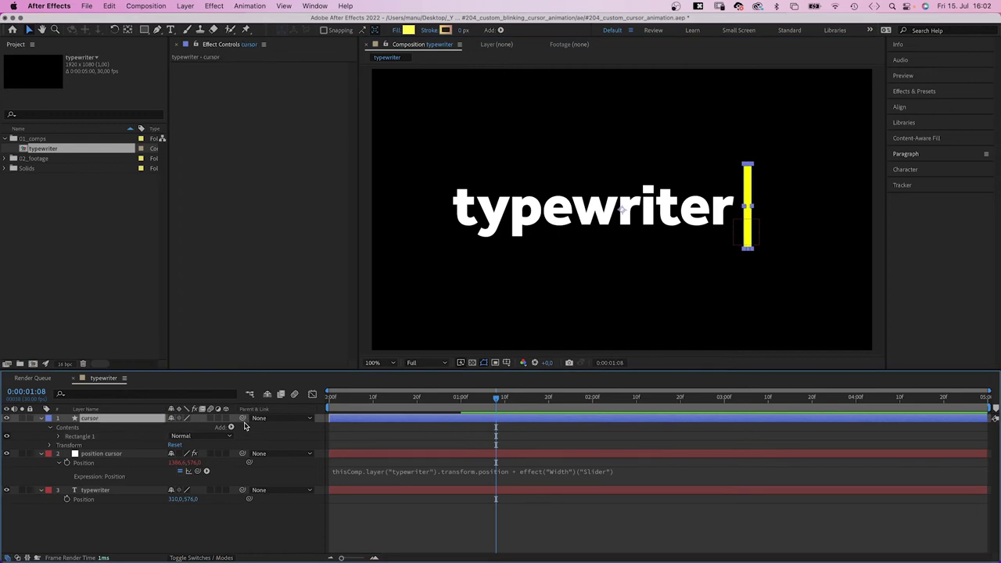
{"action": "left_click_drag", "start_coordinate": [219, 424], "coordinate": [115, 459]}
{"action": "left_click", "coordinate": [154, 528]}
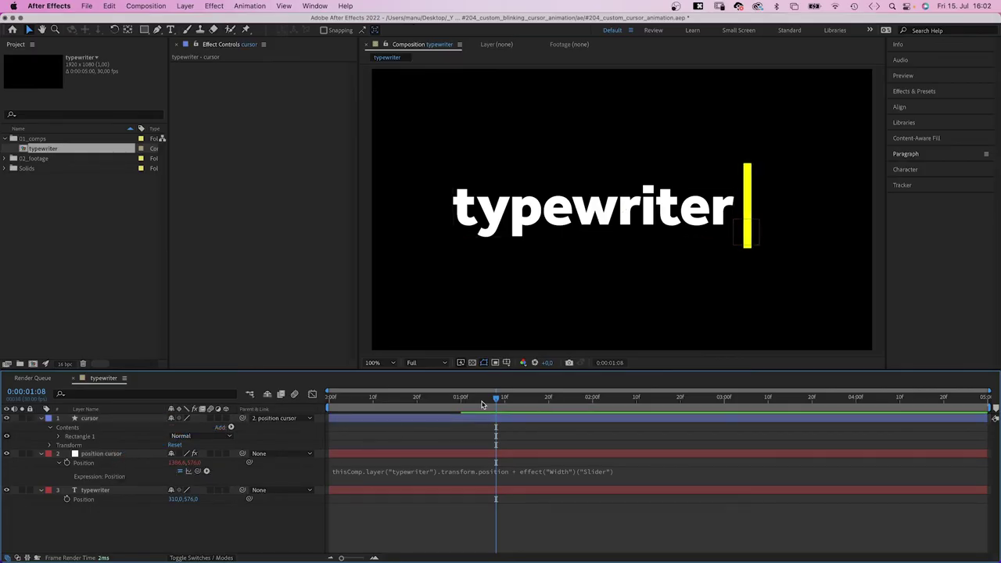
- Preview the animation and reveal the typewriter layer's keyframes at one second
{"action": "left_click_drag", "start_coordinate": [483, 403], "coordinate": [318, 408]}
{"action": "key", "text": "space"}
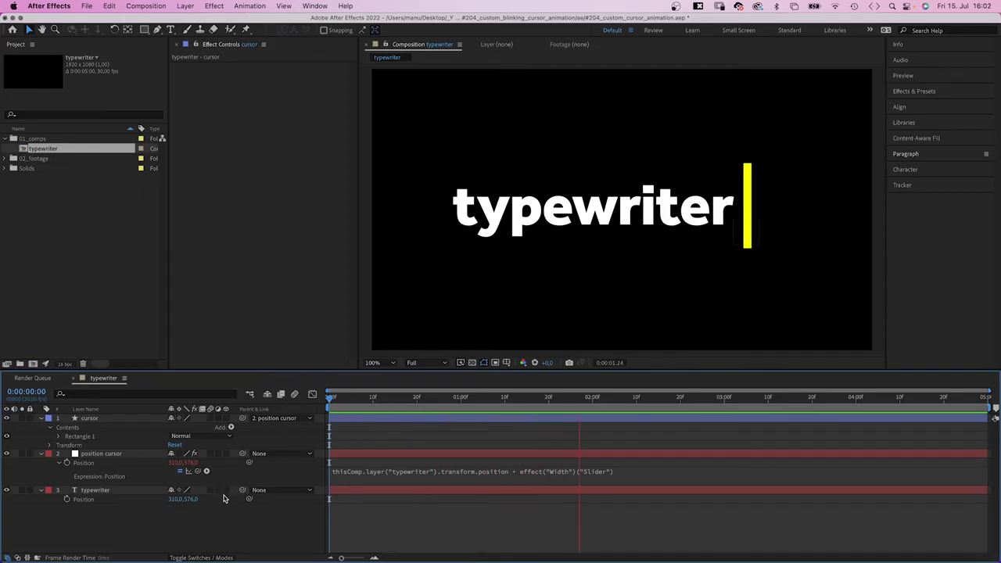
{"action": "key", "text": "space"}
{"action": "scroll", "coordinate": [146, 506], "scroll_direction": "up", "scroll_amount": 5}
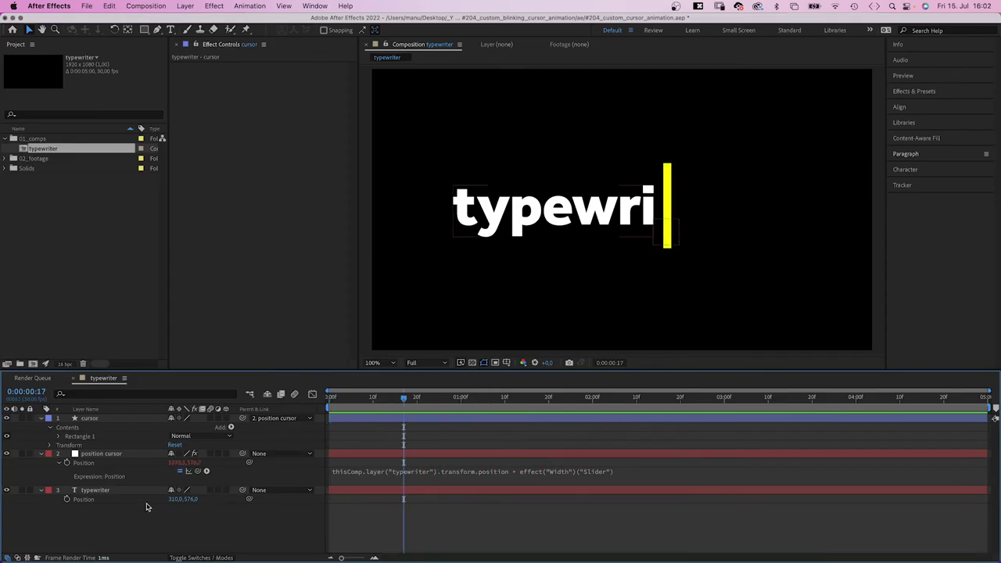
{"action": "left_click", "coordinate": [96, 490]}
{"action": "key", "text": "u"}
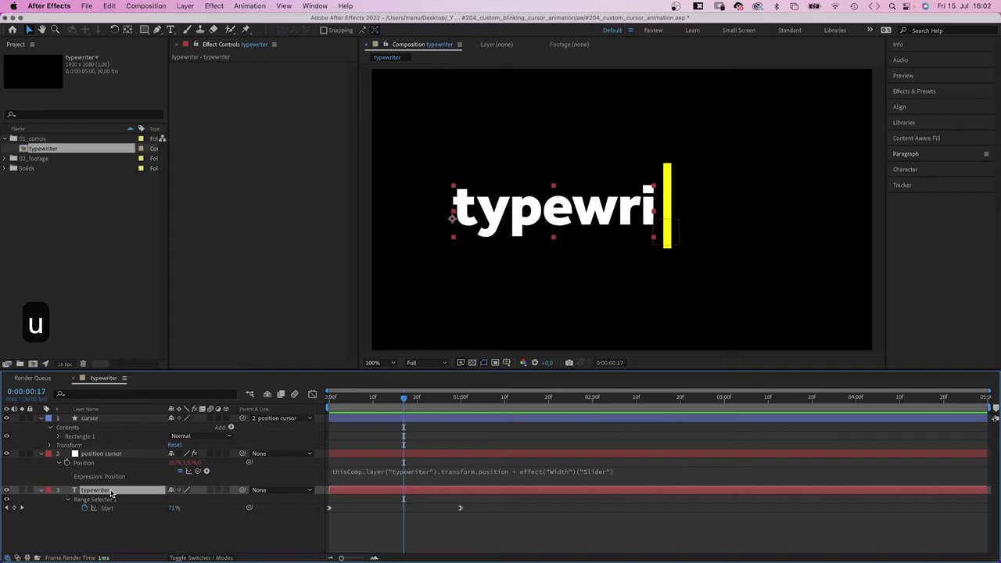
{"action": "left_click_drag", "start_coordinate": [417, 403], "coordinate": [460, 402]}
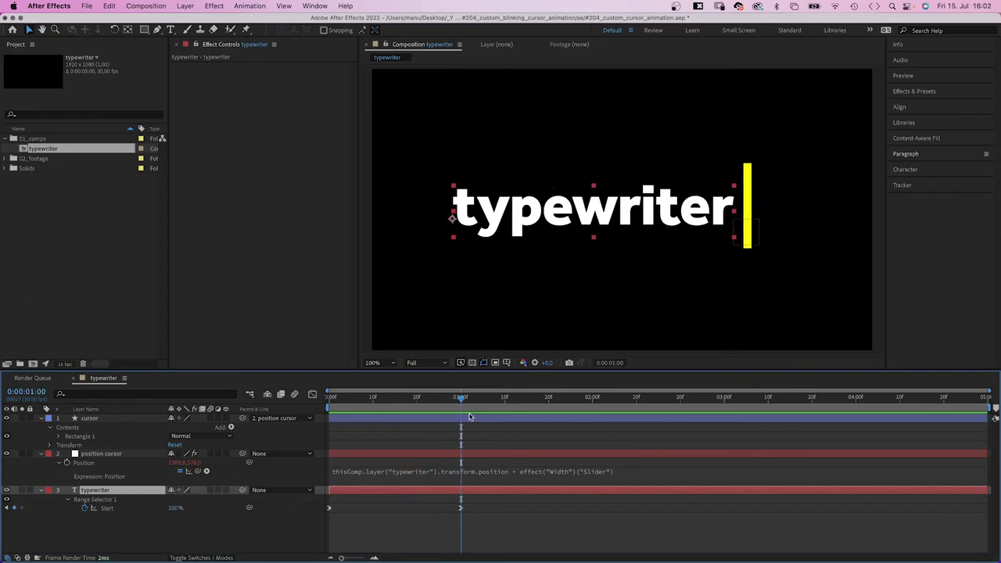
- Duplicate the cursor layer as cursor 2 and set its opacity to 0%
{"action": "left_click", "coordinate": [468, 419]}
{"action": "key", "text": "ctrl+shift+d"}
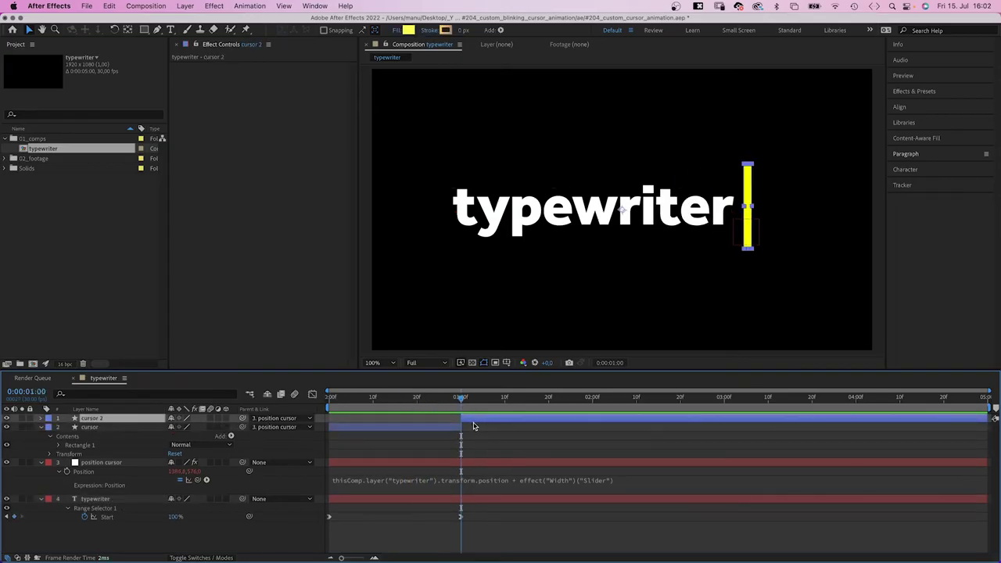
{"action": "key", "text": "t"}
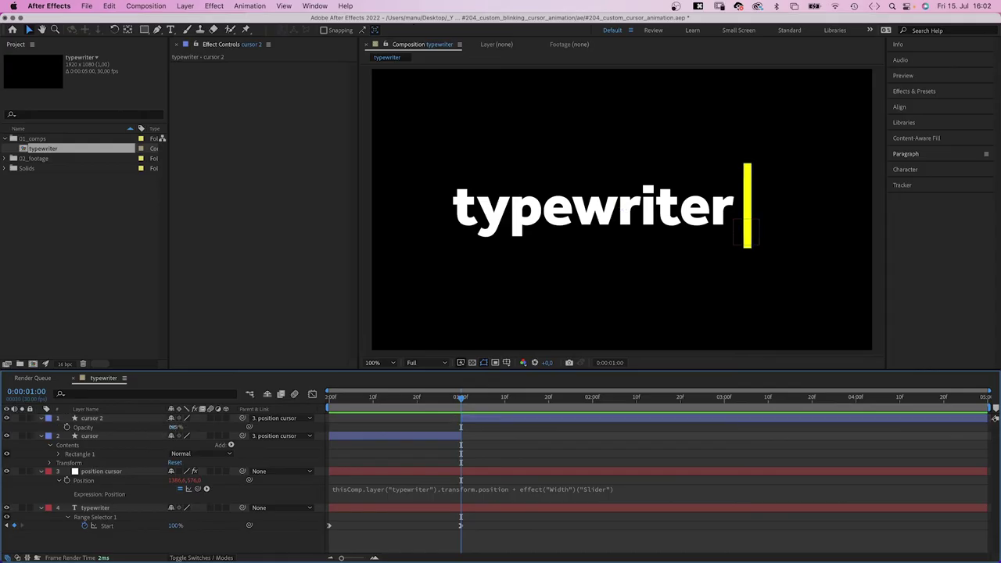
{"action": "left_click_drag", "start_coordinate": [173, 427], "coordinate": [141, 427]}
{"action": "key", "text": "Return"}
- Keyframe cursor 2's opacity to 100% at 1:20 and back to 0% at 2:10
{"action": "left_click_drag", "start_coordinate": [473, 398], "coordinate": [549, 398]}
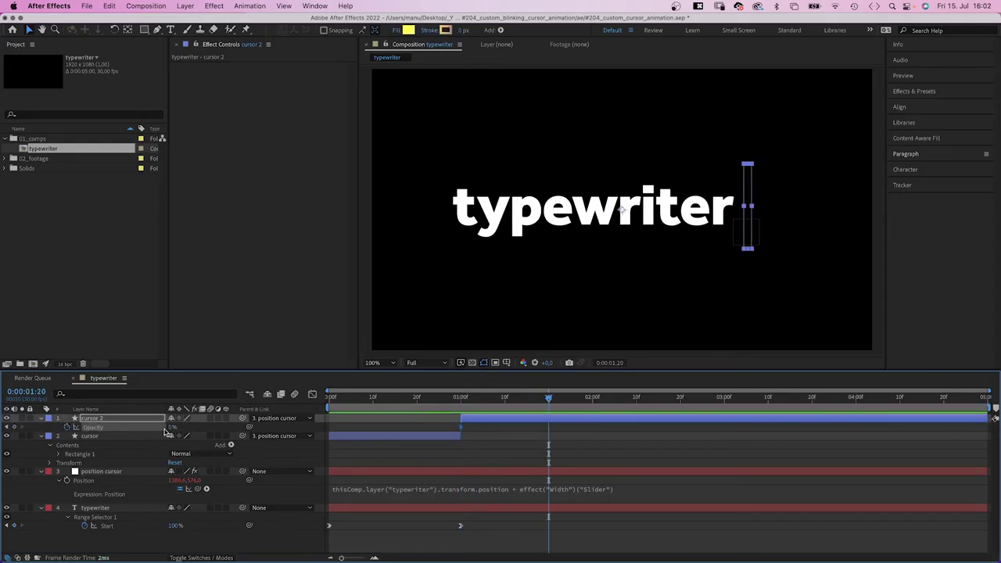
{"action": "left_click_drag", "start_coordinate": [166, 428], "coordinate": [274, 430]}
{"action": "left_click", "coordinate": [634, 402]}
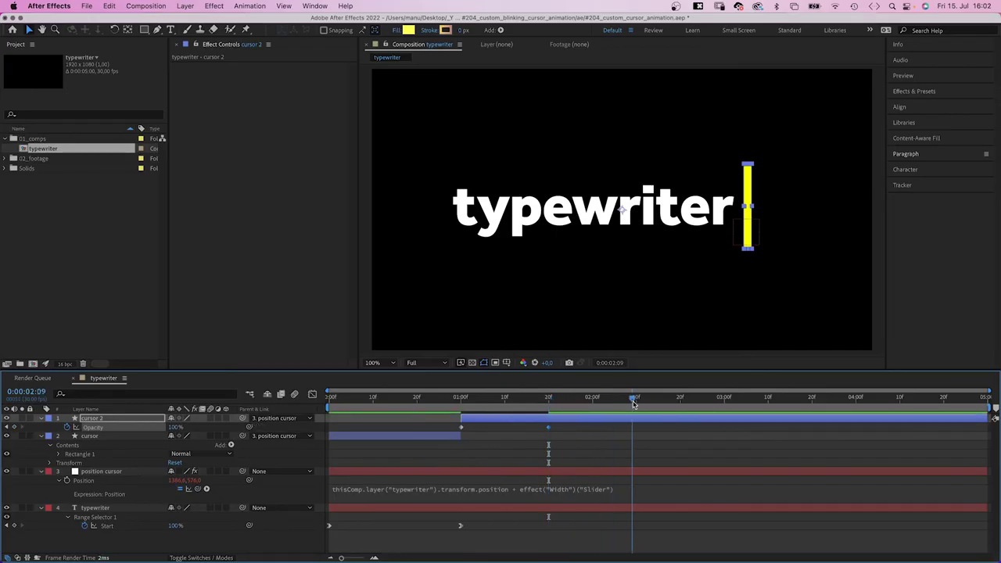
{"action": "left_click_drag", "start_coordinate": [633, 401], "coordinate": [636, 404]}
{"action": "left_click_drag", "start_coordinate": [173, 428], "coordinate": [67, 429]}
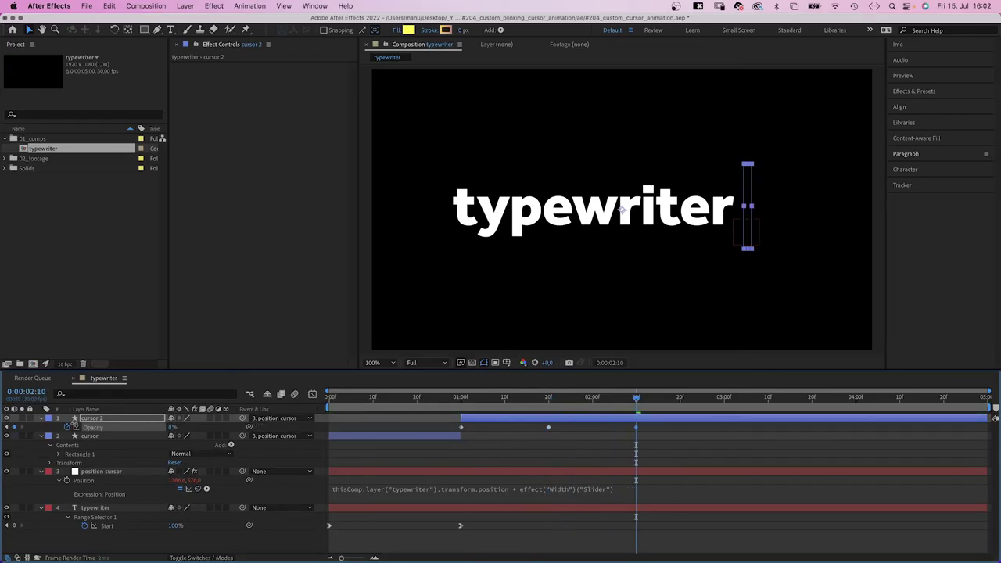
{"action": "left_click_drag", "start_coordinate": [640, 429], "coordinate": [457, 434]}
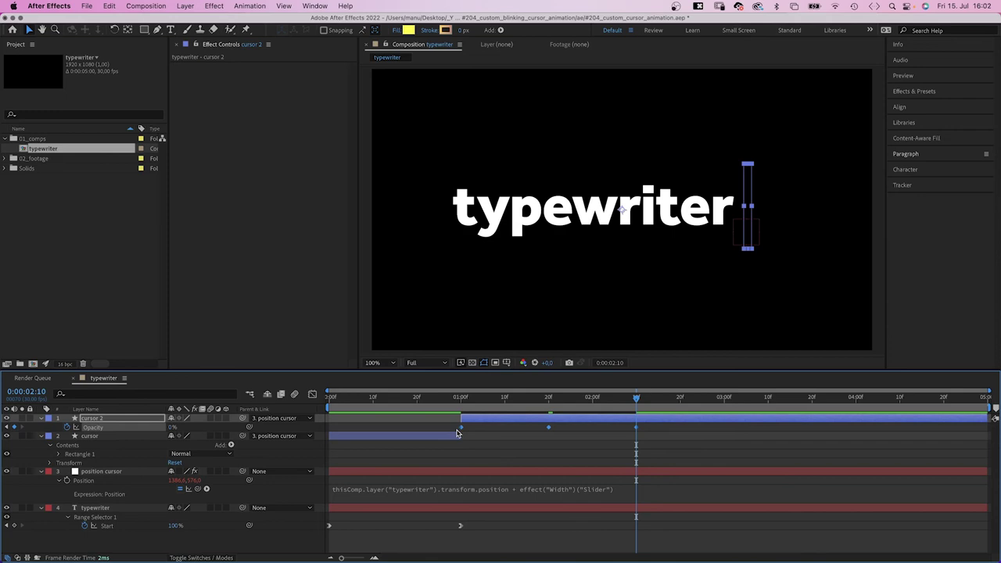
{"action": "right_click", "coordinate": [458, 429]}
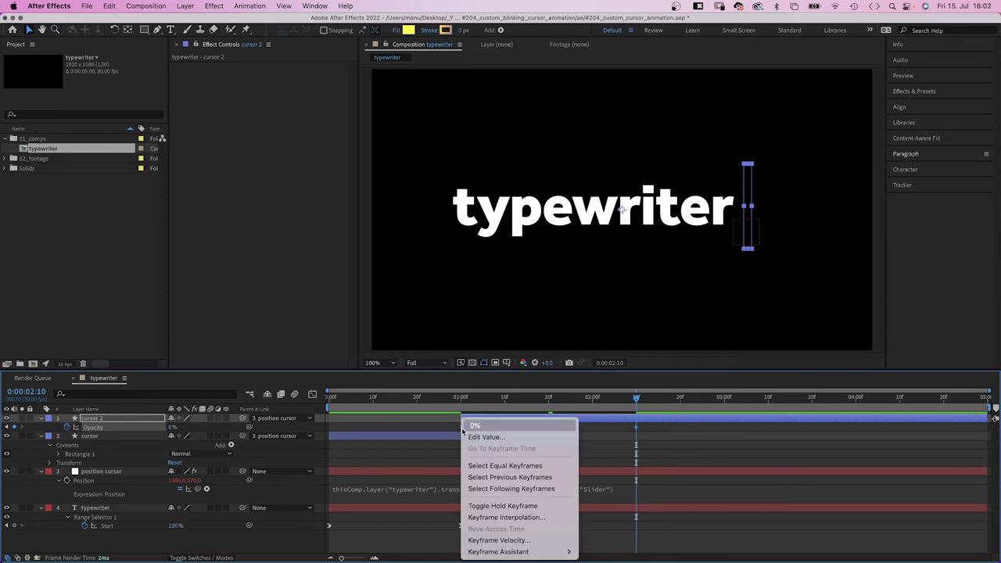
- Make cursor 2's opacity keyframes hold, loop them with loopOut(), and preview from the start
{"action": "left_click", "coordinate": [484, 507]}
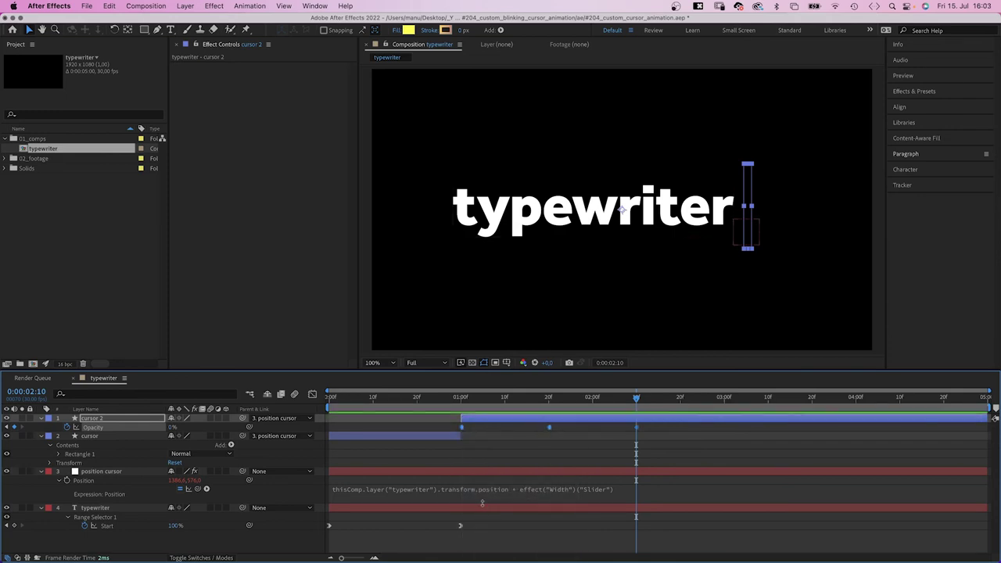
{"action": "left_click", "coordinate": [69, 429], "text": "alt"}
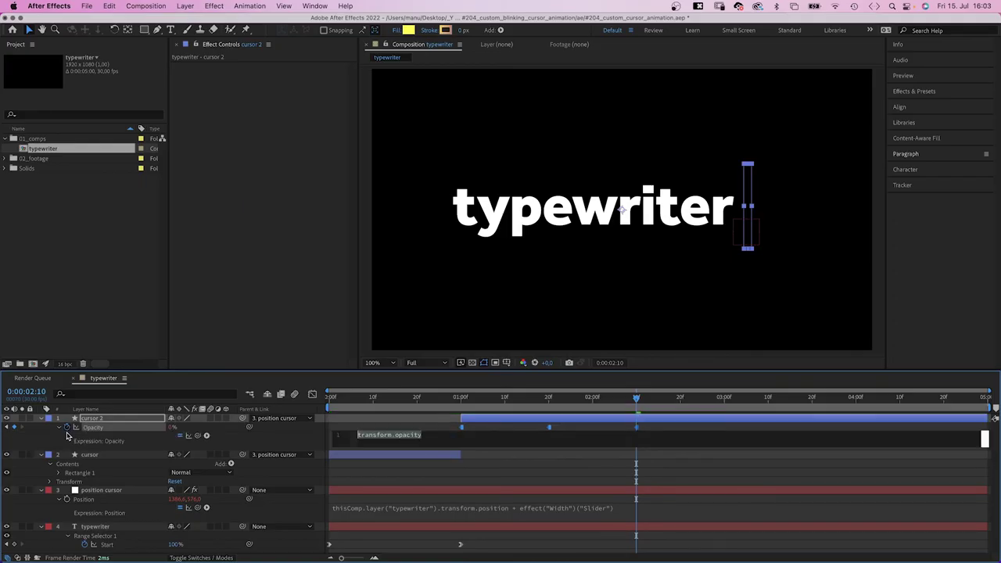
{"action": "type", "text": "loop"}
{"action": "key", "text": "Down"}
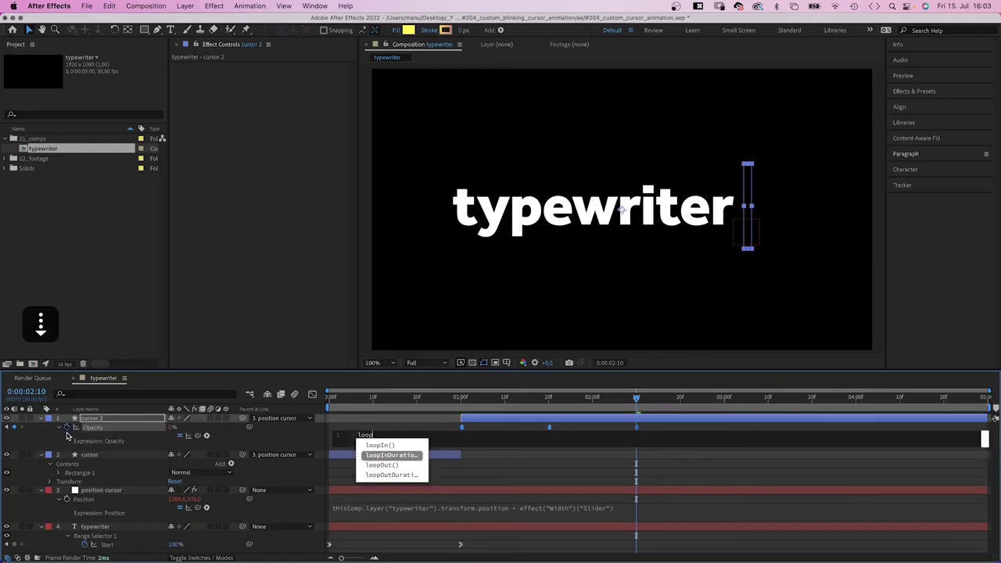
{"action": "key", "text": "Down"}
{"action": "key", "text": "Return"}
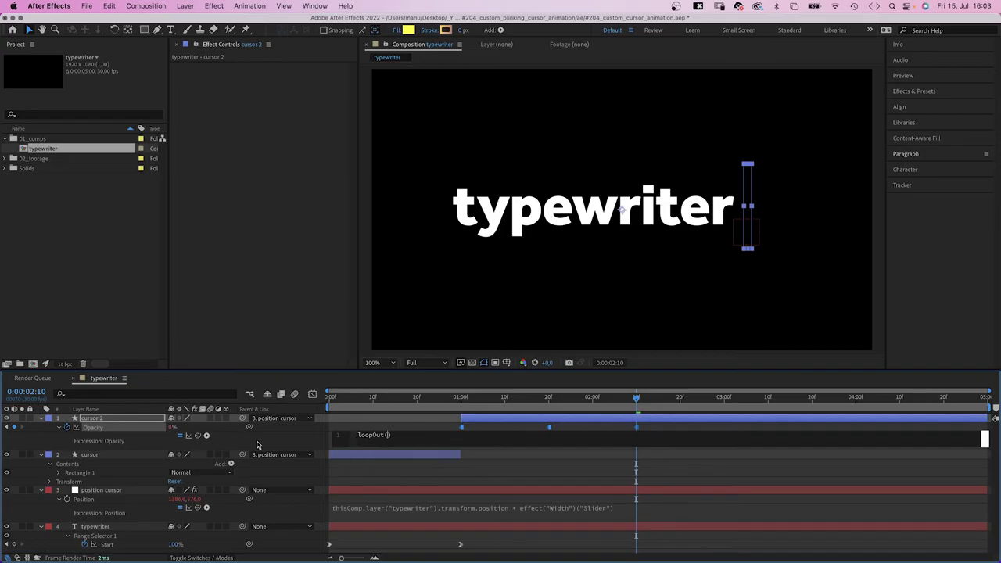
{"action": "left_click", "coordinate": [371, 422]}
{"action": "left_click_drag", "start_coordinate": [391, 406], "coordinate": [317, 414]}
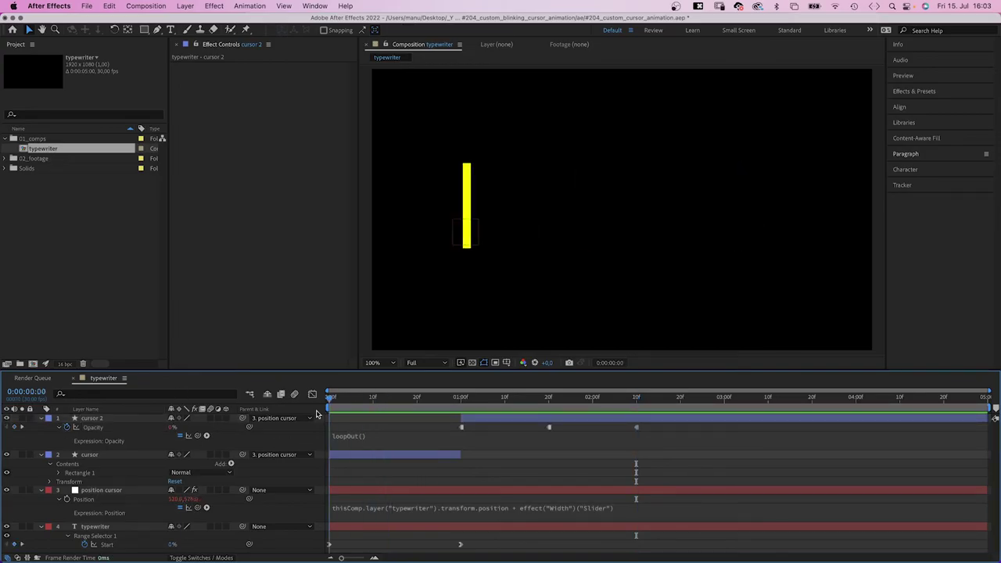
{"action": "key", "text": "space"}
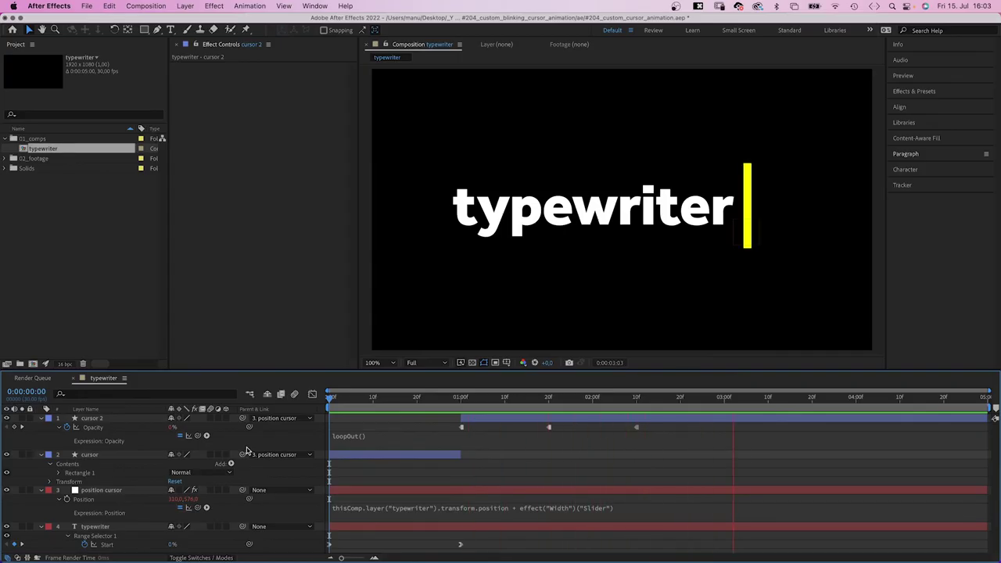
- Move cursor 2's last opacity keyframe closer for a faster blink and preview it
{"action": "key", "text": "space"}
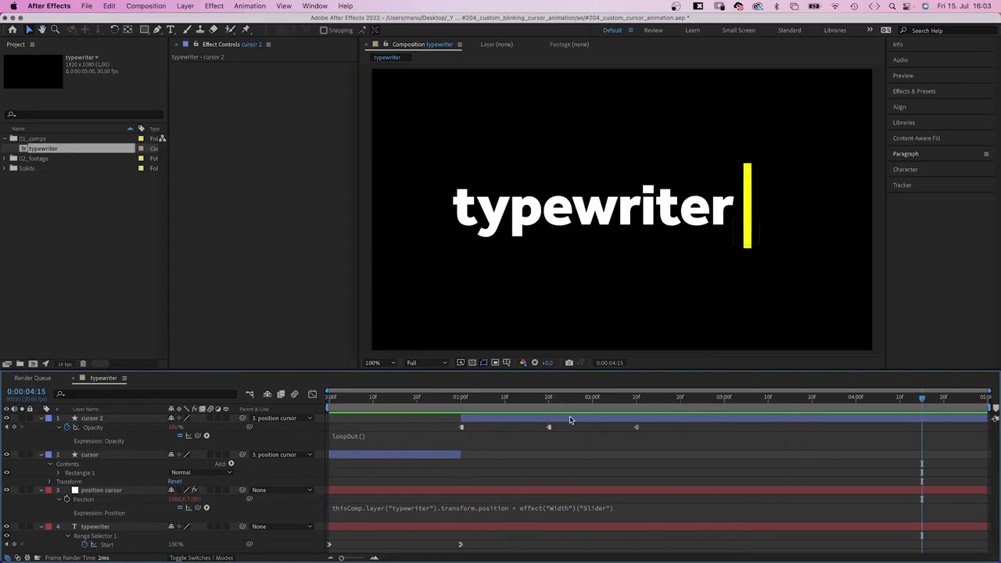
{"action": "left_click_drag", "start_coordinate": [666, 430], "coordinate": [429, 441]}
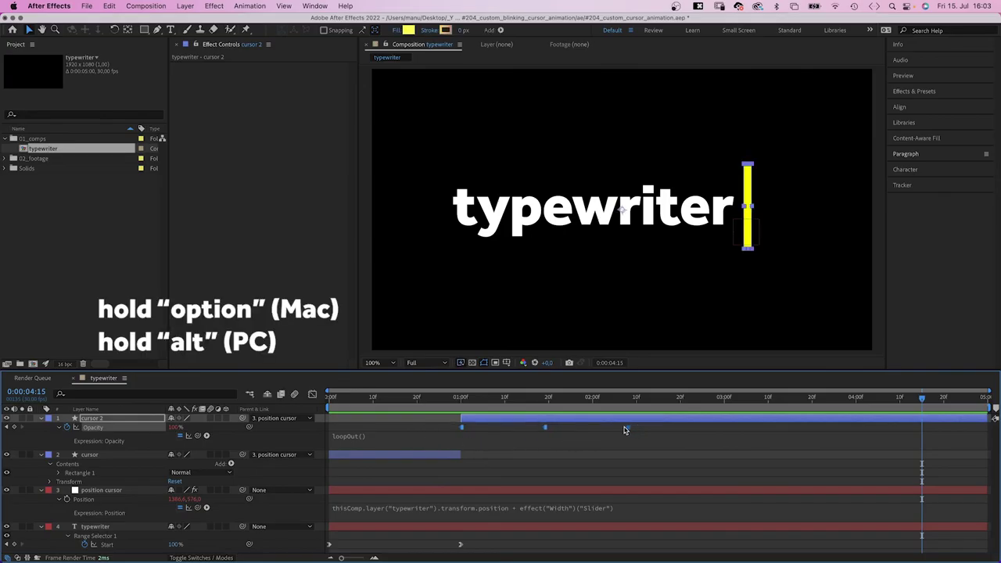
{"action": "left_click_drag", "start_coordinate": [625, 430], "coordinate": [566, 429]}
{"action": "left_click", "coordinate": [447, 398]}
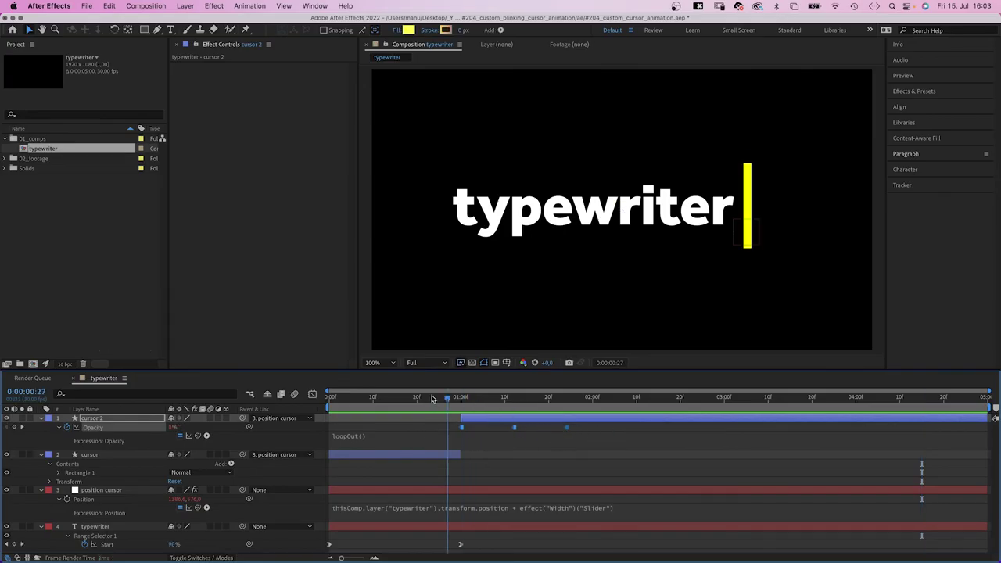
{"action": "key", "text": "space"}
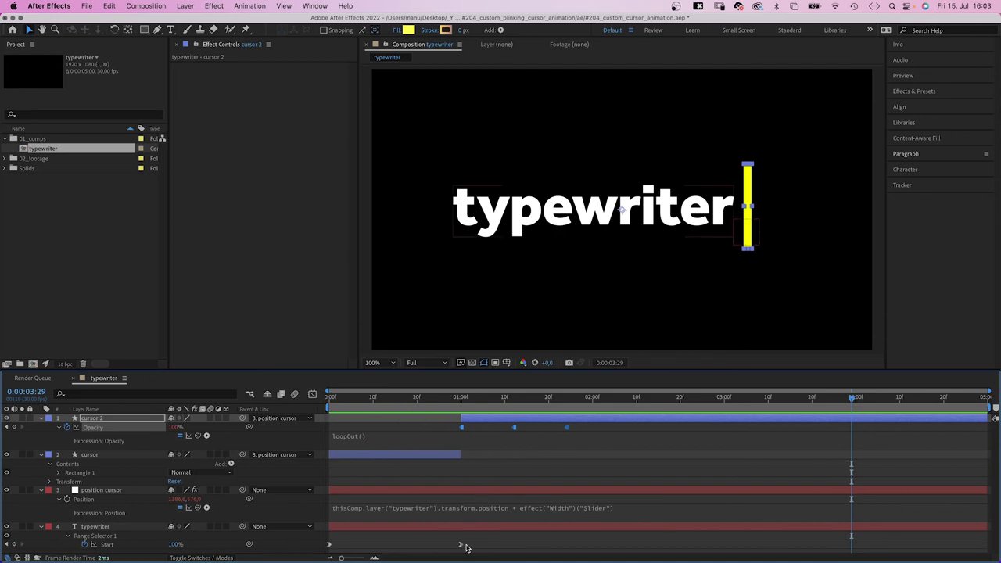
- Shift the typewriter text's Start keyframes one second later to reveal from 1 to 2 seconds
{"action": "left_click_drag", "start_coordinate": [487, 541], "coordinate": [333, 549]}
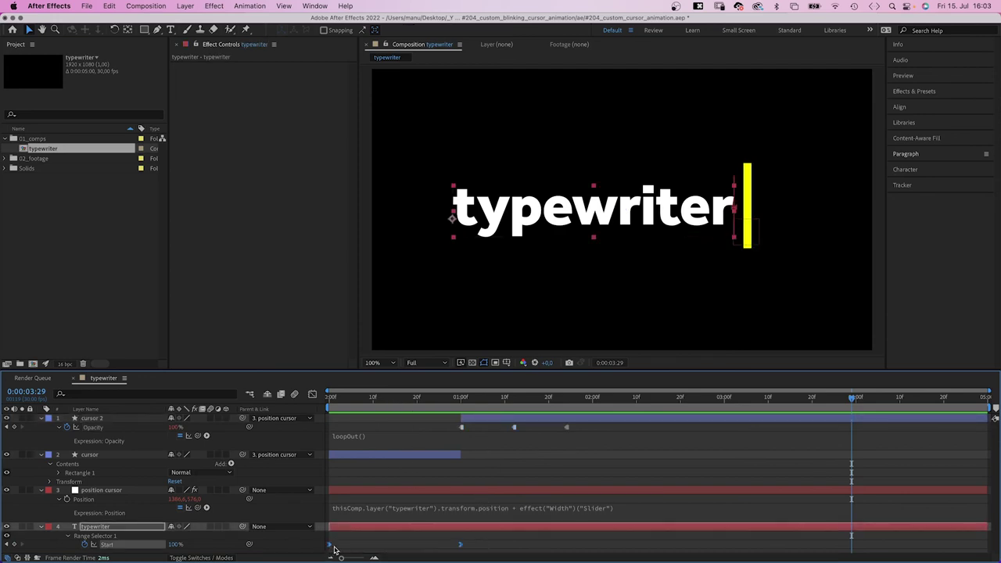
{"action": "left_click", "coordinate": [461, 399]}
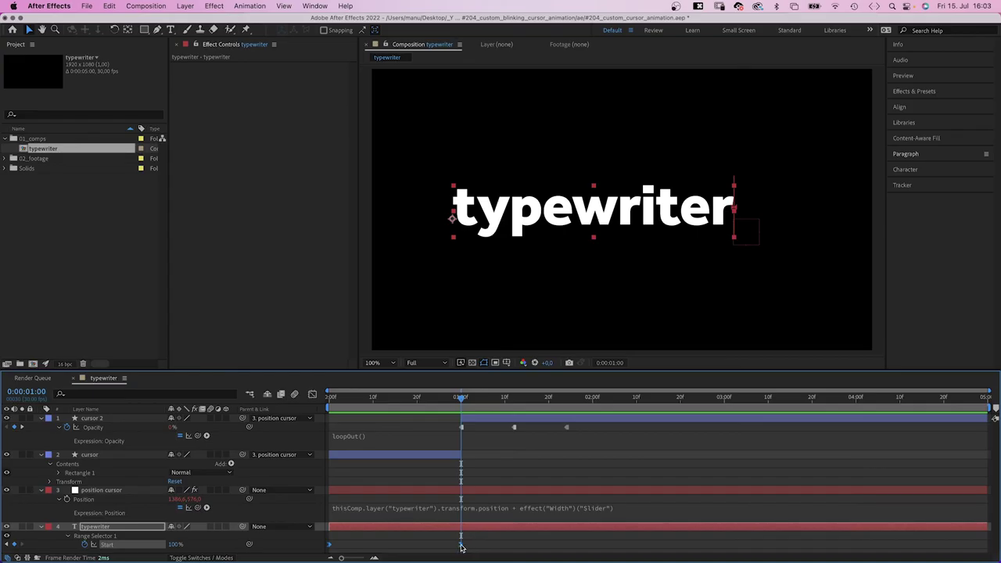
{"action": "left_click_drag", "start_coordinate": [461, 545], "coordinate": [592, 545]}
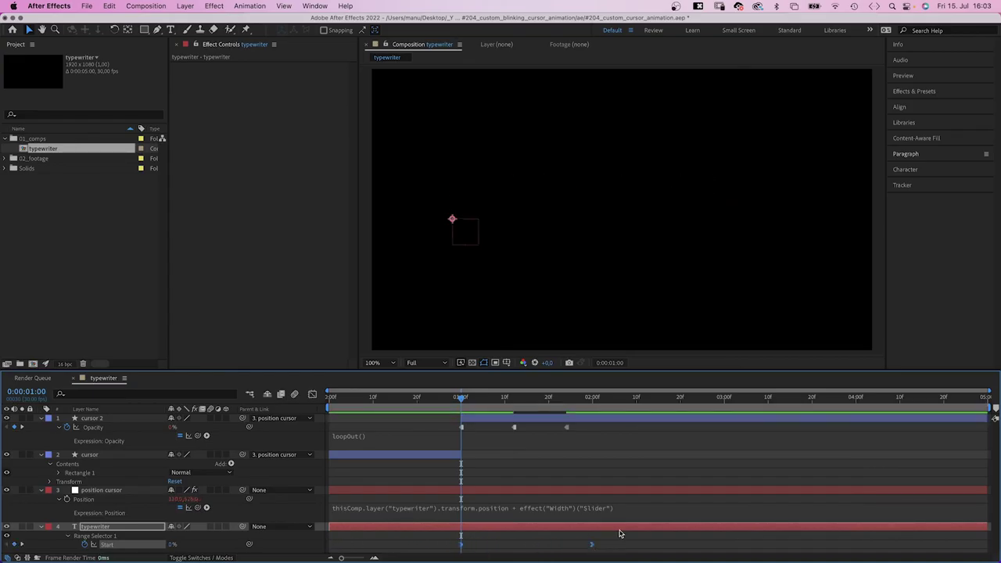
- Start cursor 2's blink and layer at 2:00, extending the solid cursor layer until then
{"action": "left_click", "coordinate": [460, 428]}
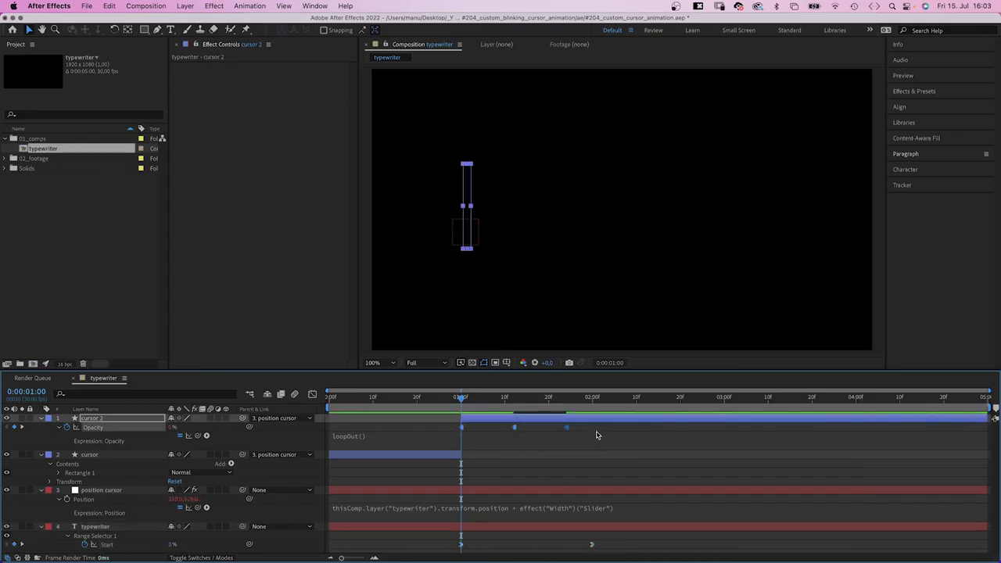
{"action": "left_click_drag", "start_coordinate": [462, 397], "coordinate": [592, 397]}
{"action": "left_click_drag", "start_coordinate": [460, 428], "coordinate": [588, 437]}
{"action": "left_click_drag", "start_coordinate": [462, 417], "coordinate": [593, 418]}
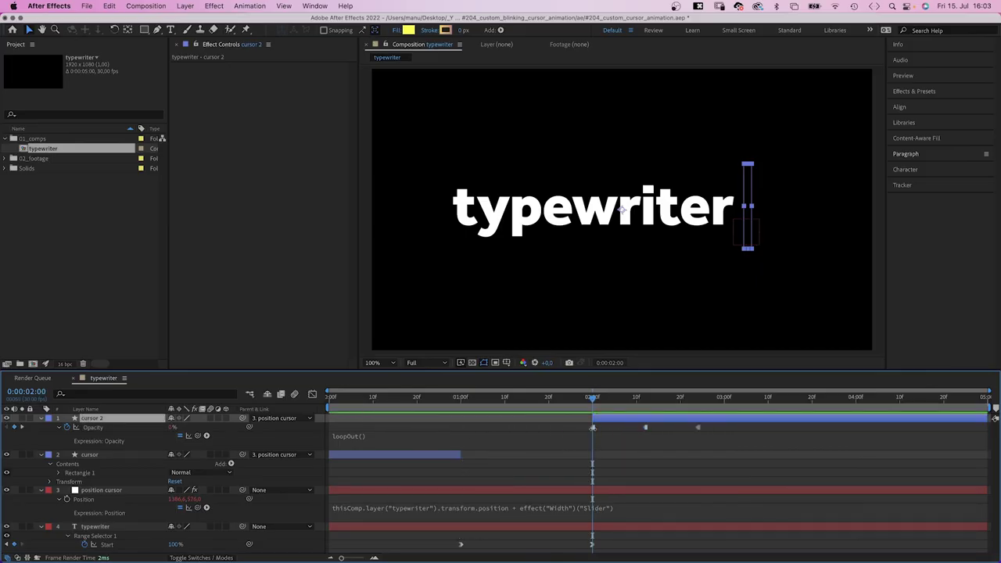
{"action": "left_click_drag", "start_coordinate": [461, 454], "coordinate": [592, 454]}
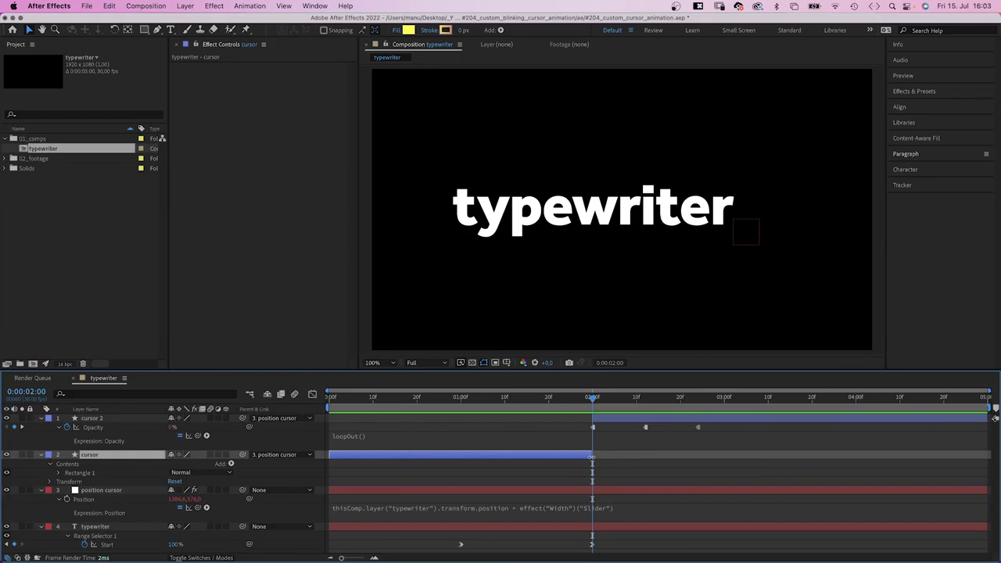
{"action": "key", "text": "Home"}
{"action": "key", "text": "space"}
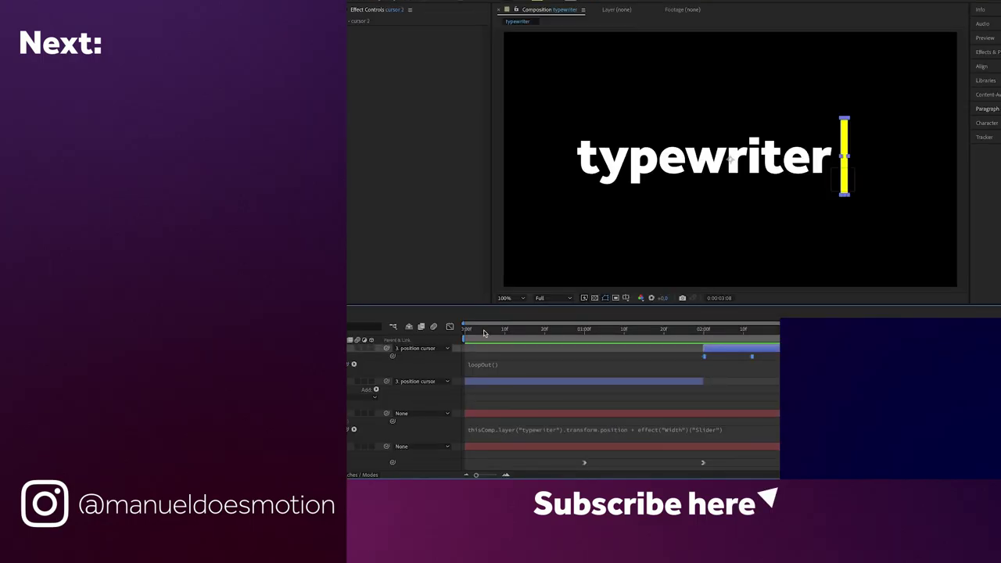
{"action": "key", "text": "space"}
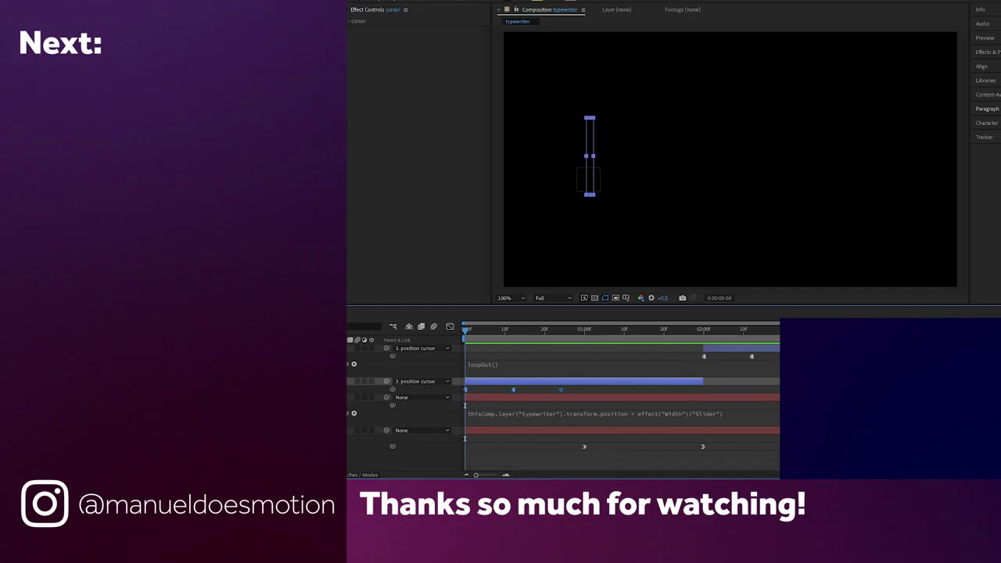
{"action": "key", "text": "space"}
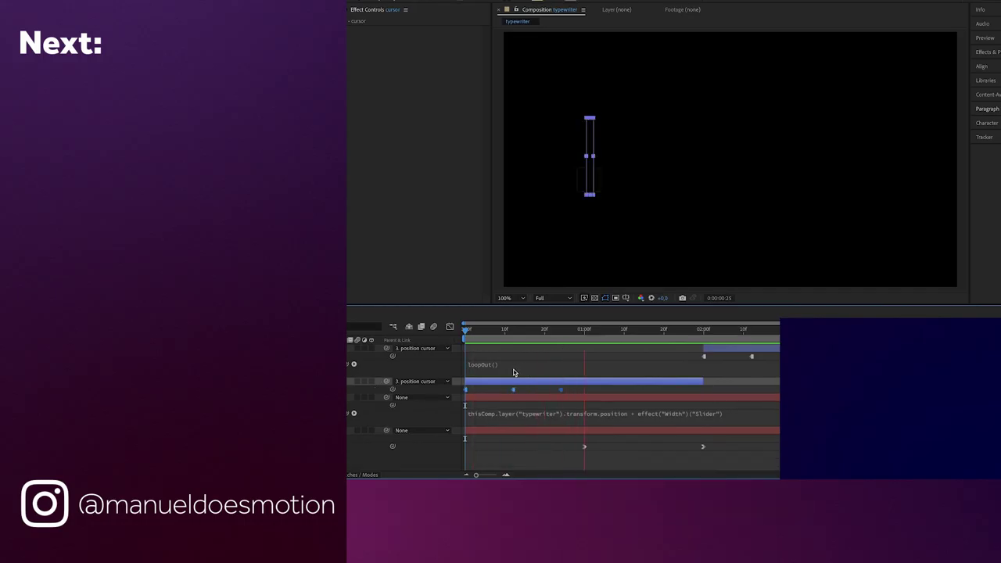